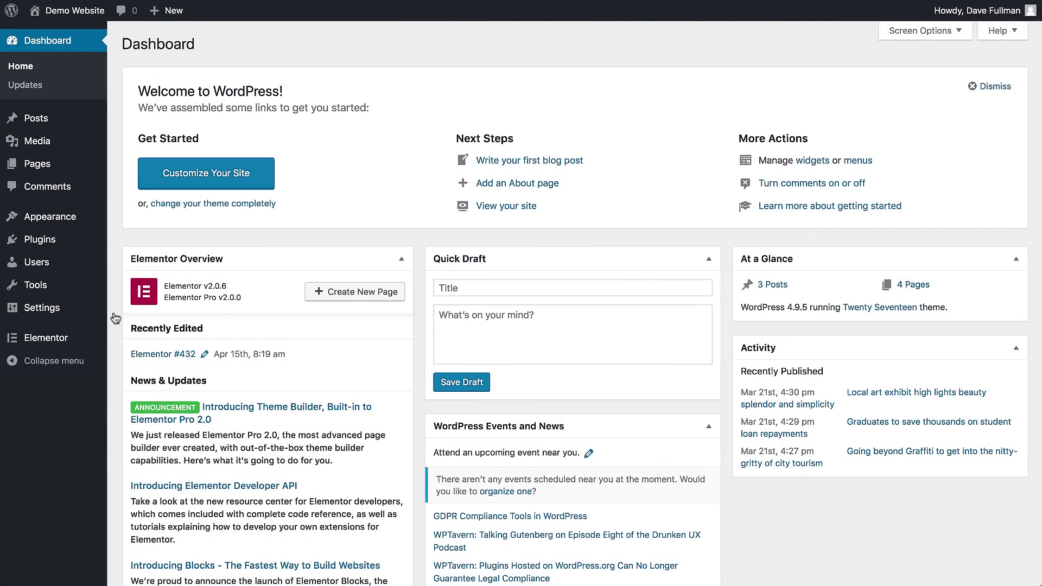
# Create a new Header template and insert the light grey metro header block with Home, About, Portfolio, Blog, Contact links
pyautogui.moveTo(82, 340)
pyautogui.click(142, 340)
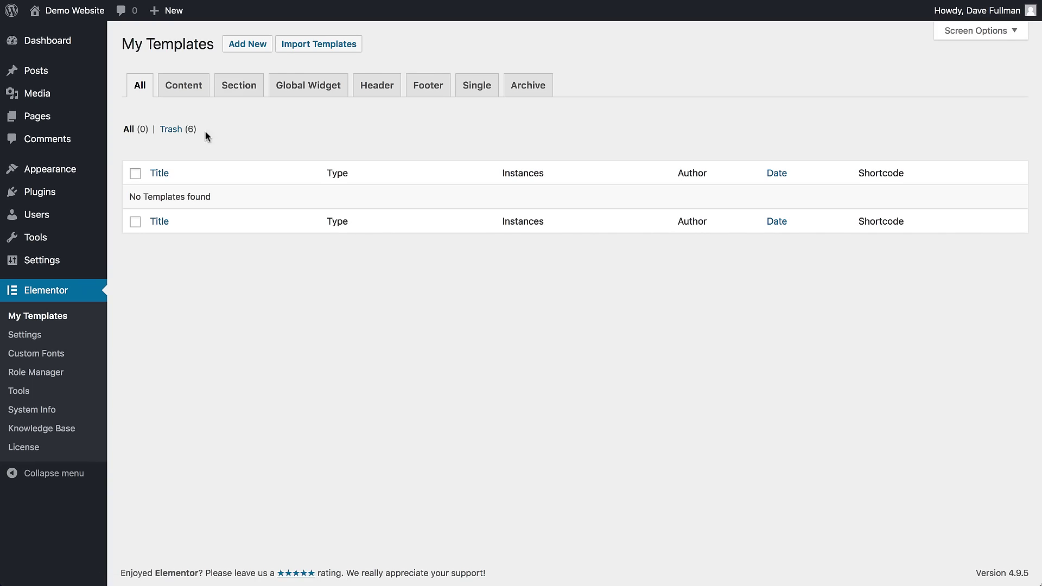
pyautogui.click(246, 42)
pyautogui.click(533, 274)
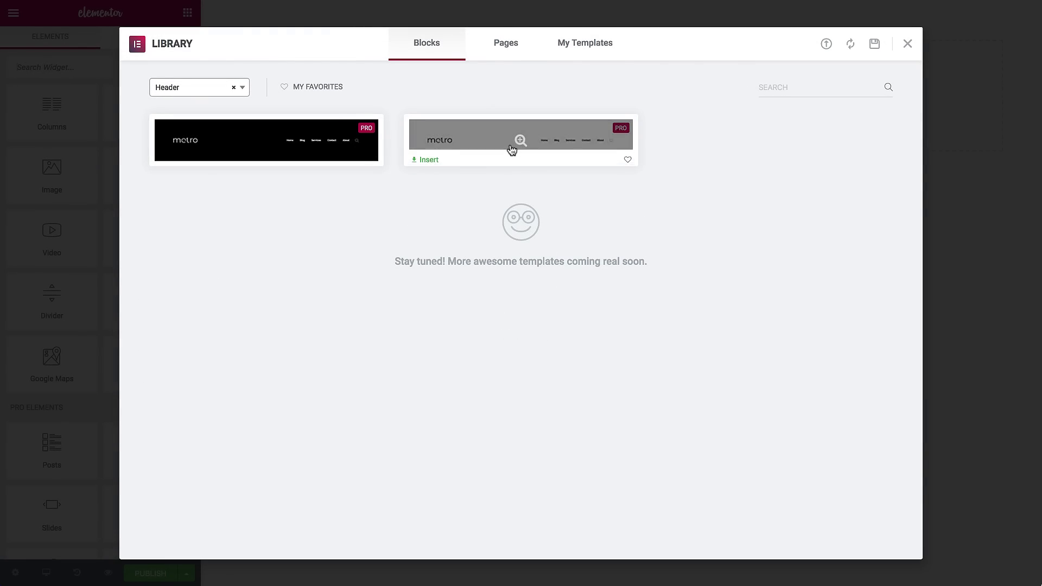
pyautogui.click(434, 159)
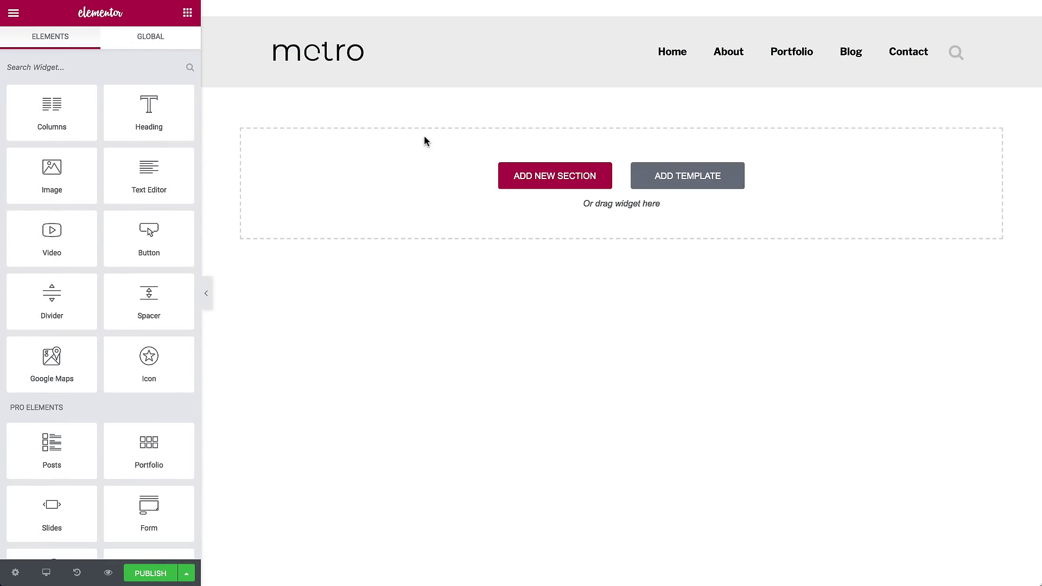
# Replace the header logo with the Talk image at width 70 and soften the section's box shadow
pyautogui.click(379, 46)
pyautogui.click(148, 139)
pyautogui.click(174, 160)
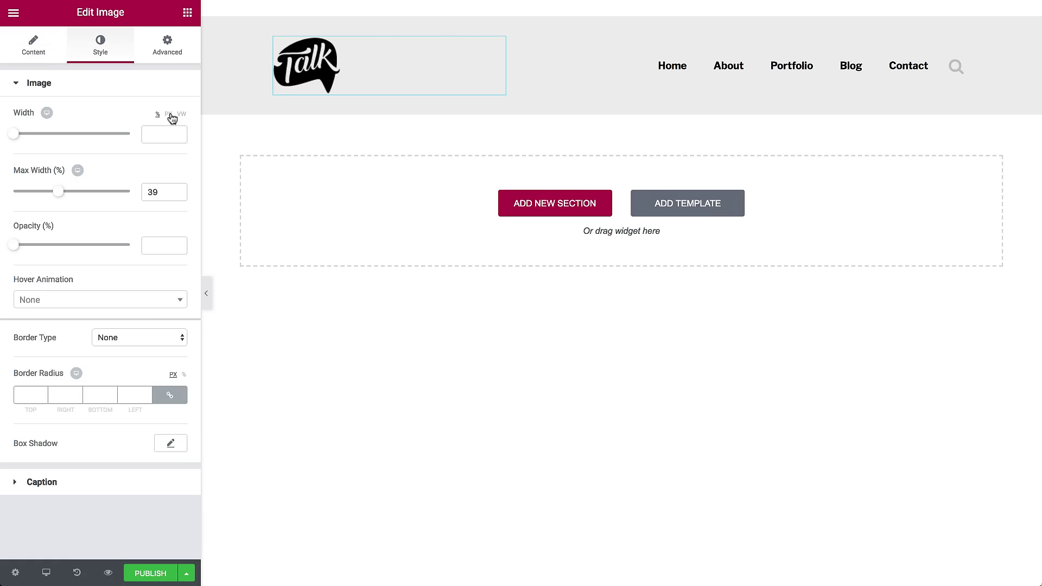
pyautogui.write('70')
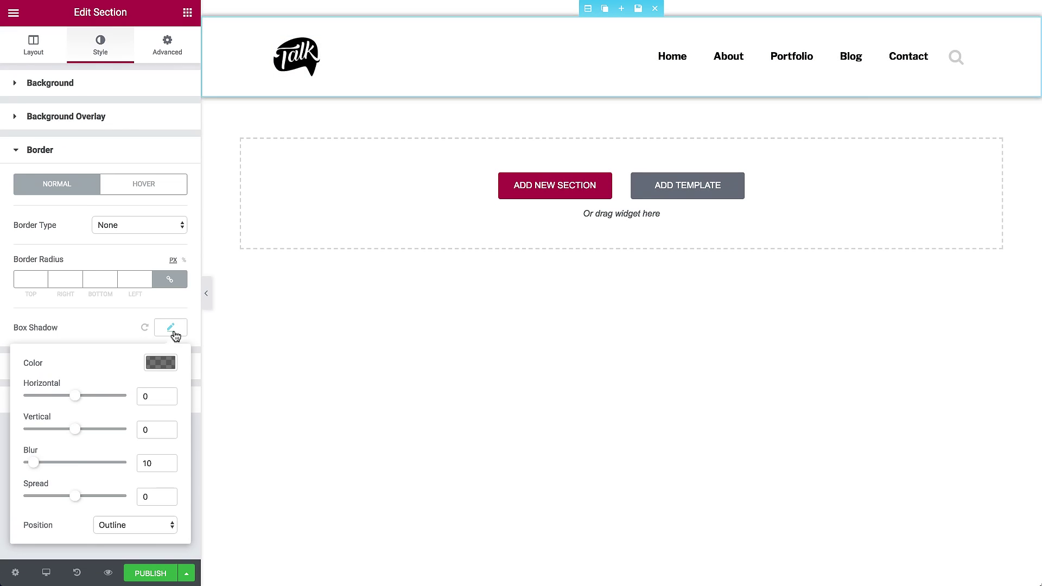
pyautogui.moveTo(30, 461); pyautogui.dragTo(67, 469)
pyautogui.click(158, 360)
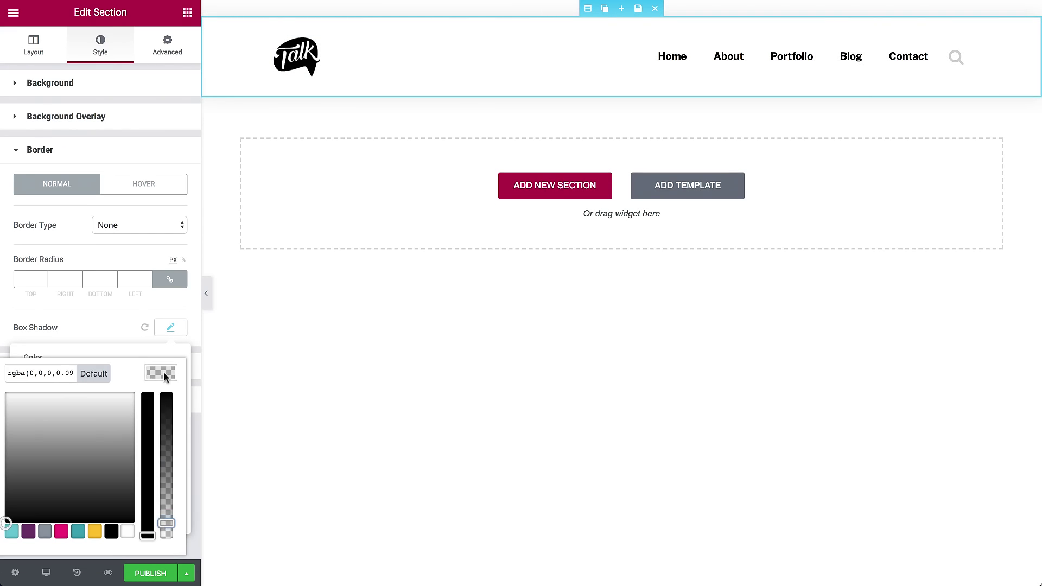
# Set green menu hover colour, 150px minimum height, logo width about 50 and vertical menu padding 30
pyautogui.click(954, 46)
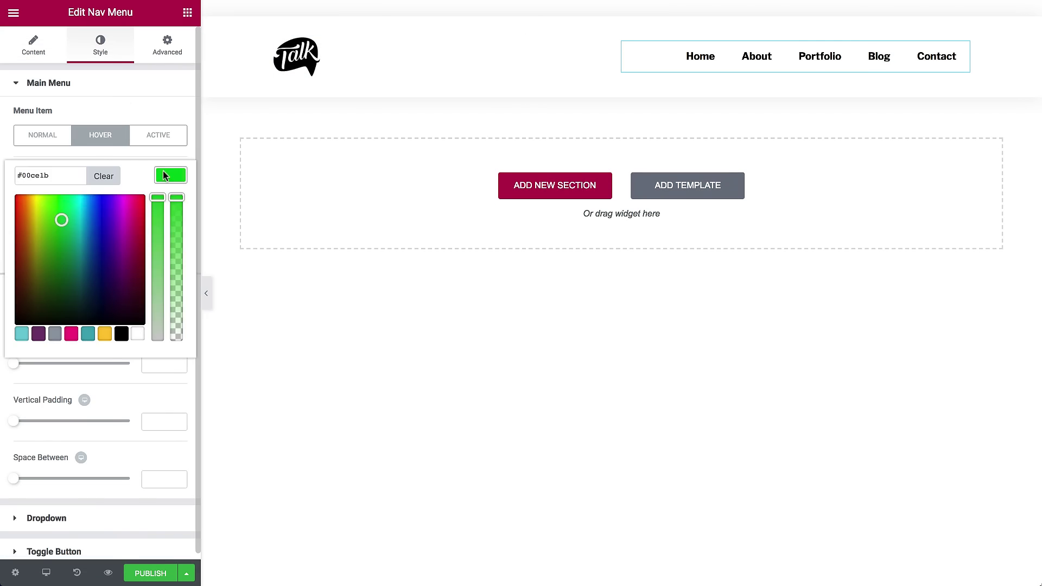
pyautogui.click(168, 217)
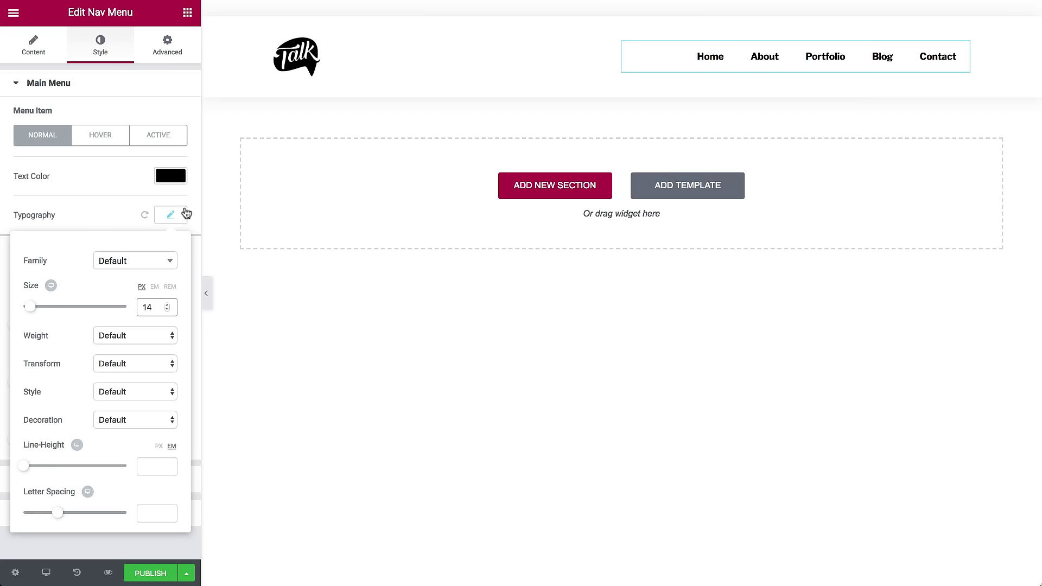
pyautogui.click(186, 213)
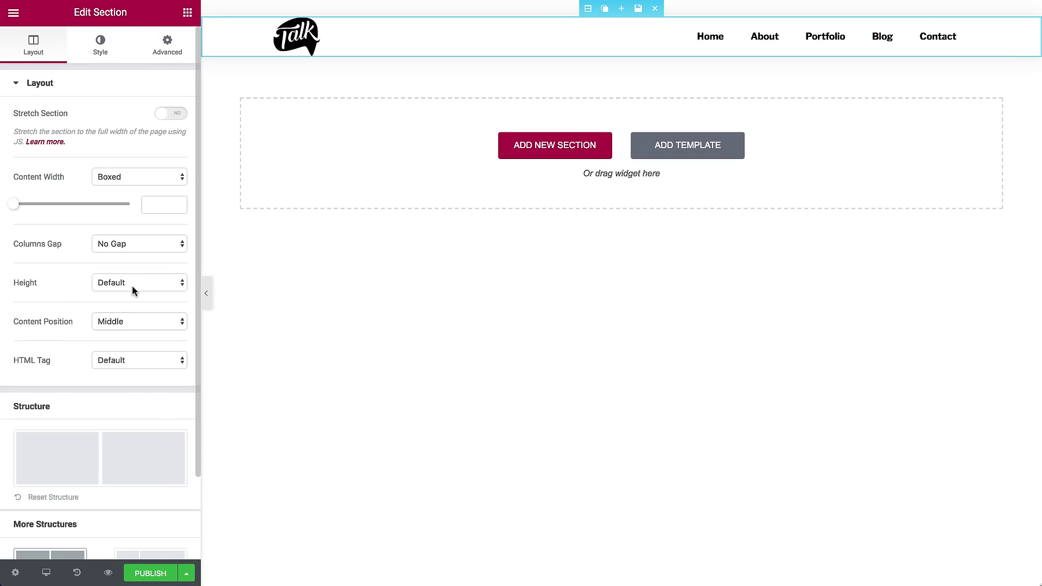
pyautogui.click(131, 283)
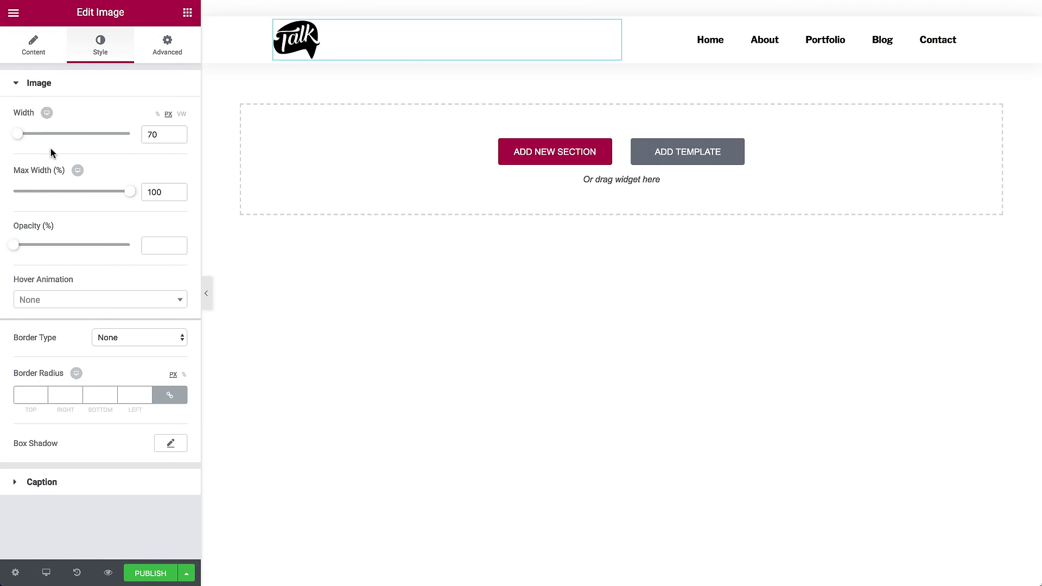
pyautogui.press('Down')
pyautogui.press('Down')
pyautogui.press('Down')
pyautogui.press('Down')
pyautogui.press('Down')
pyautogui.press('Down')
pyautogui.press('Down')
pyautogui.press('Down')
pyautogui.press('Down')
pyautogui.press('Down')
pyautogui.press('Down')
pyautogui.press('Down')
pyautogui.press('Down')
pyautogui.press('Down')
pyautogui.press('Down')
pyautogui.press('Down')
pyautogui.press('Down')
pyautogui.press('Down')
pyautogui.press('Down')
pyautogui.press('Down')
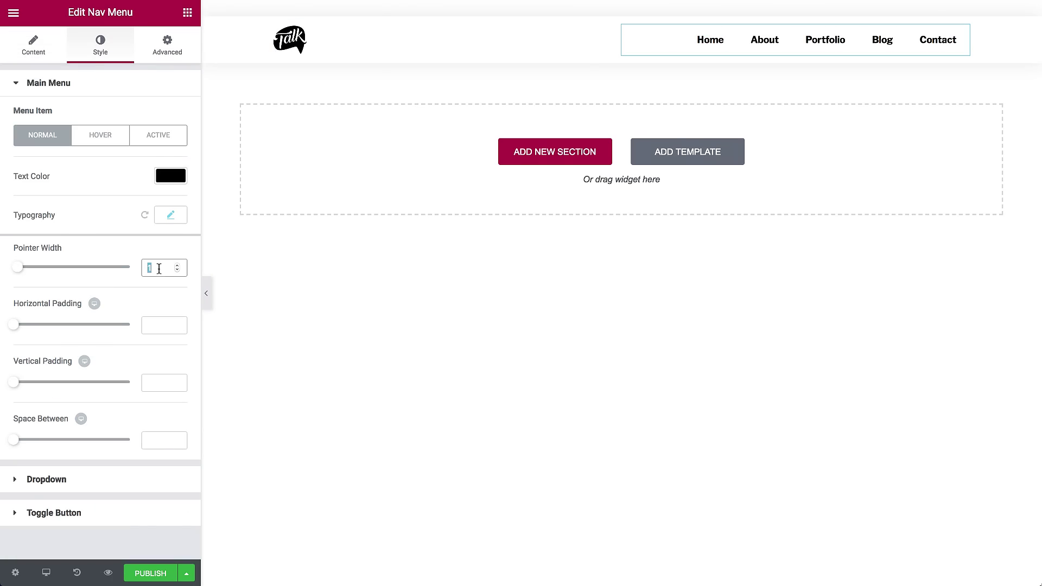
pyautogui.moveTo(13, 382); pyautogui.dragTo(107, 384)
pyautogui.doubleClick(149, 383)
pyautogui.write('30')
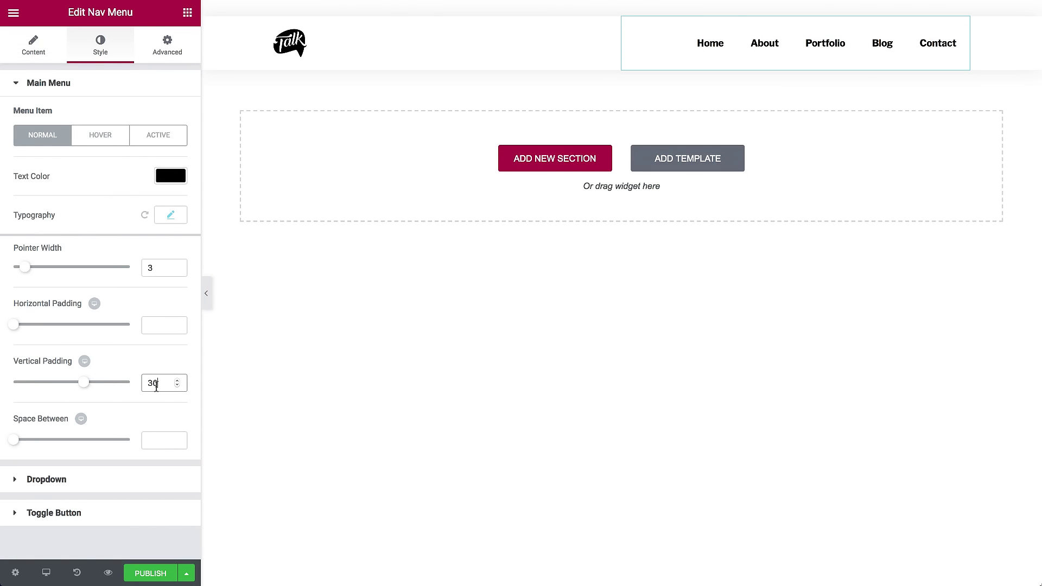
# Publish the header template with an Include / Entire Site display condition
pyautogui.click(156, 574)
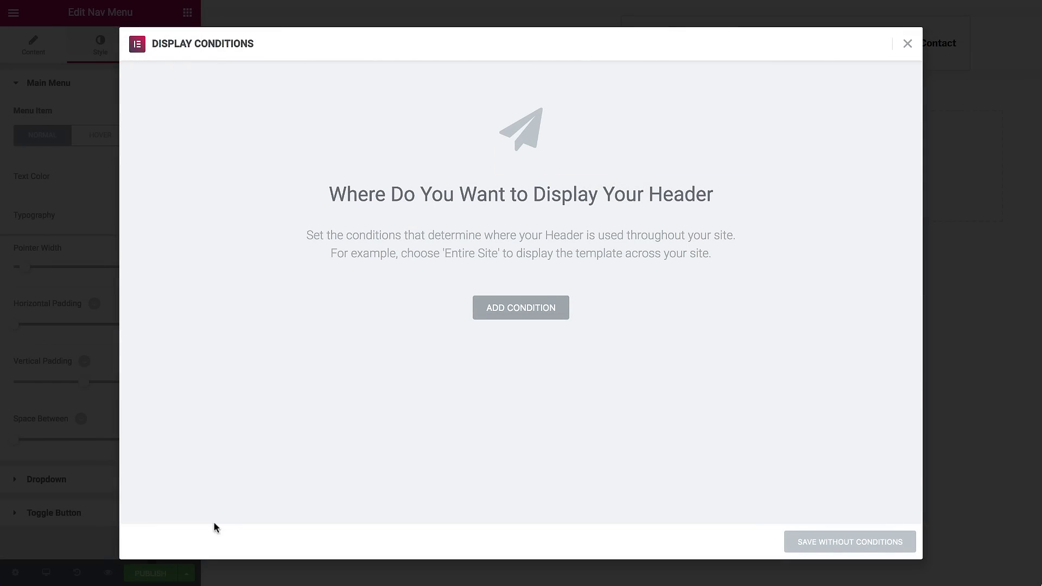
pyautogui.click(504, 308)
pyautogui.click(504, 307)
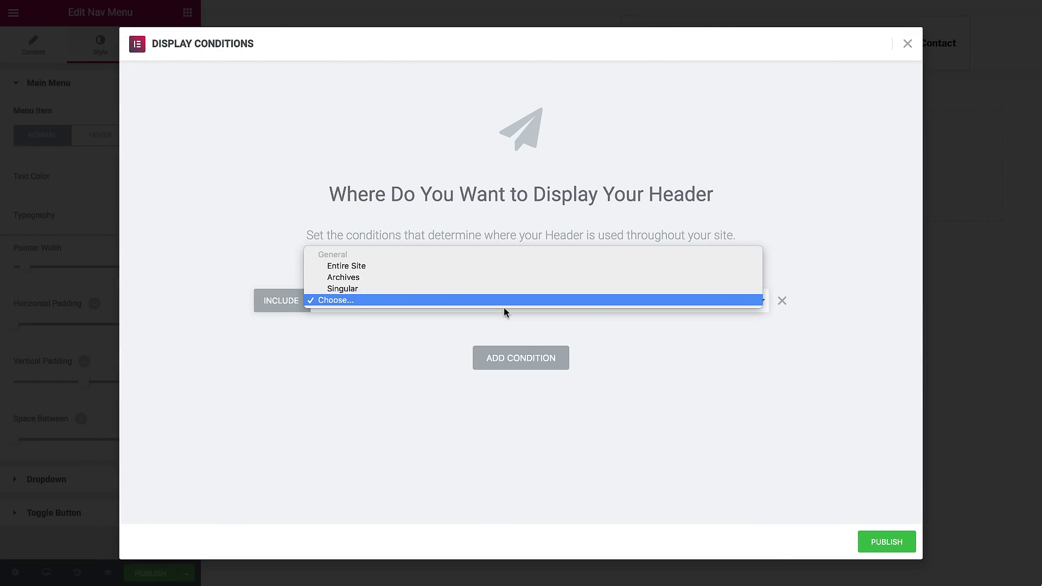
pyautogui.click(508, 288)
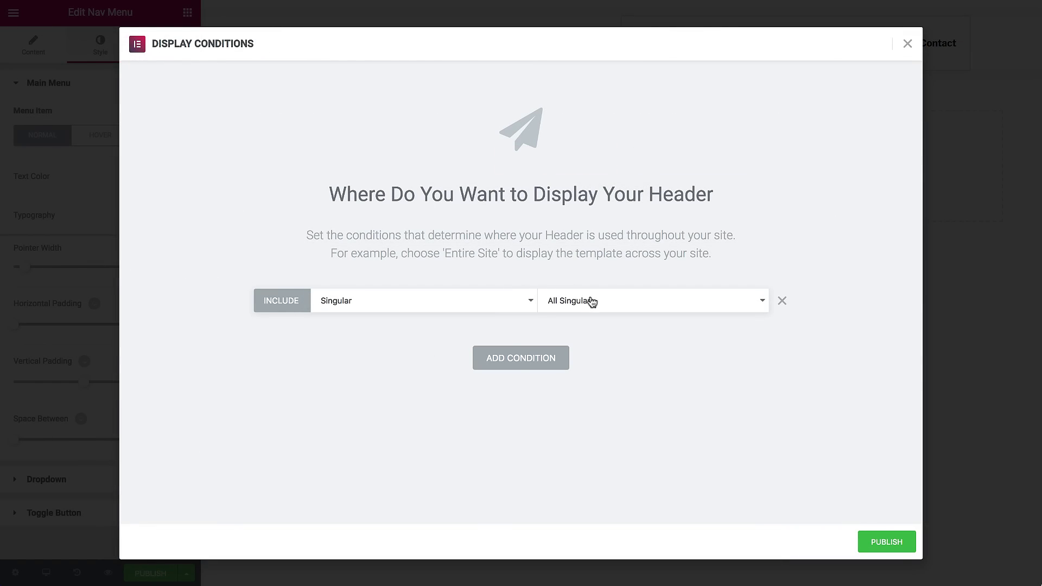
pyautogui.click(590, 302)
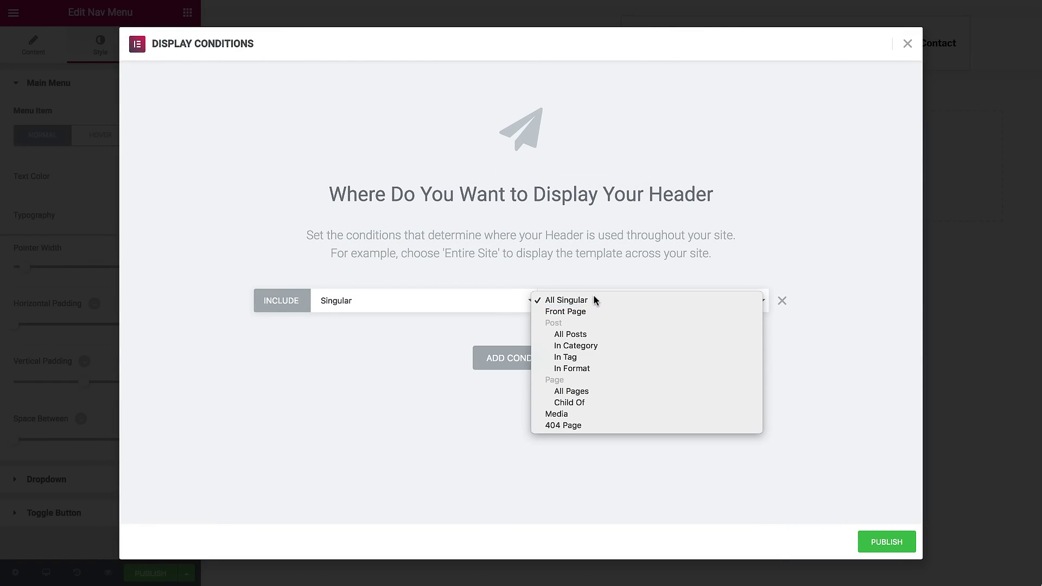
pyautogui.click(593, 298)
pyautogui.click(503, 301)
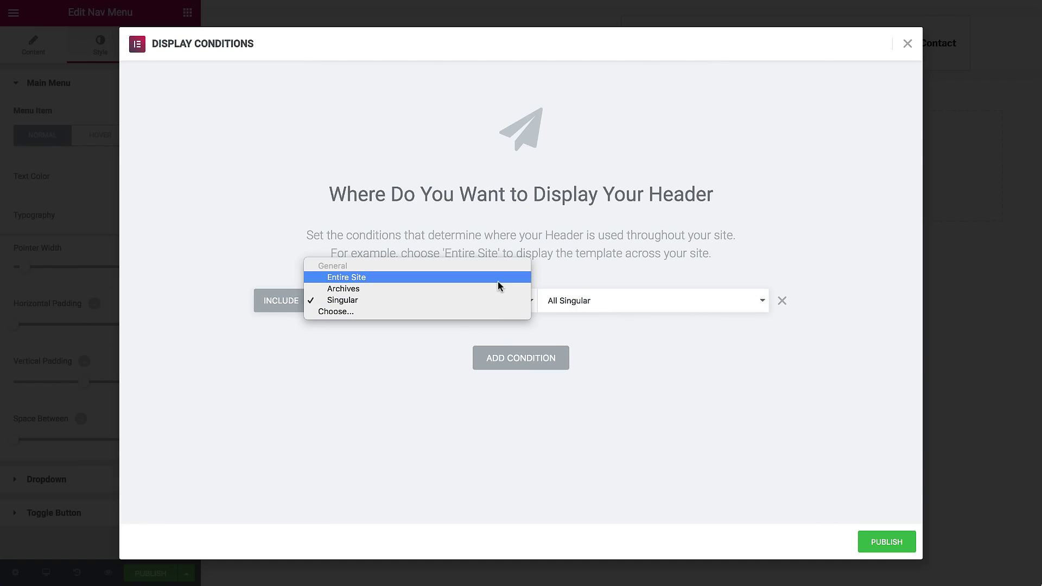
pyautogui.click(499, 277)
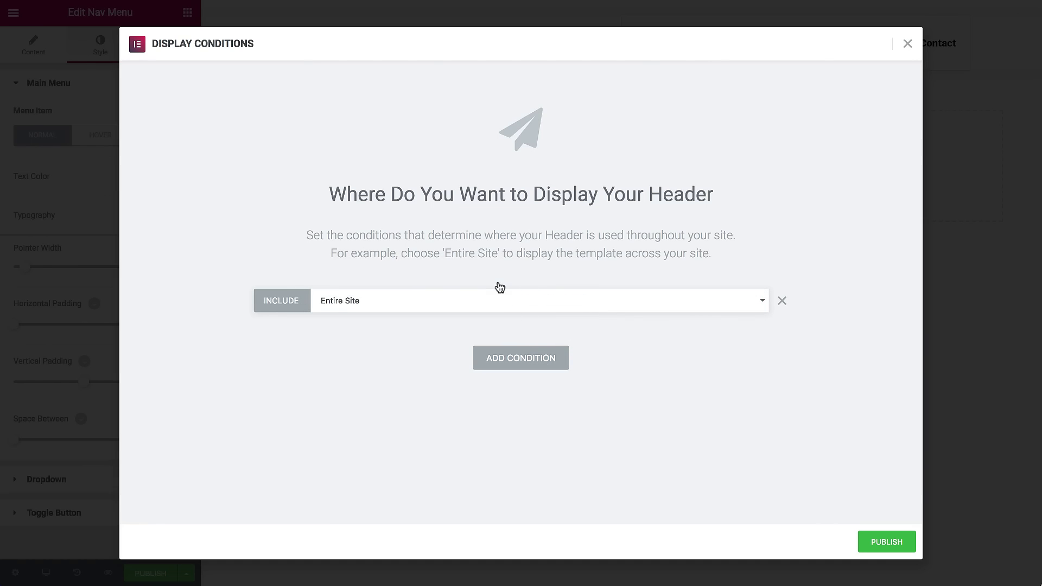
pyautogui.click(877, 545)
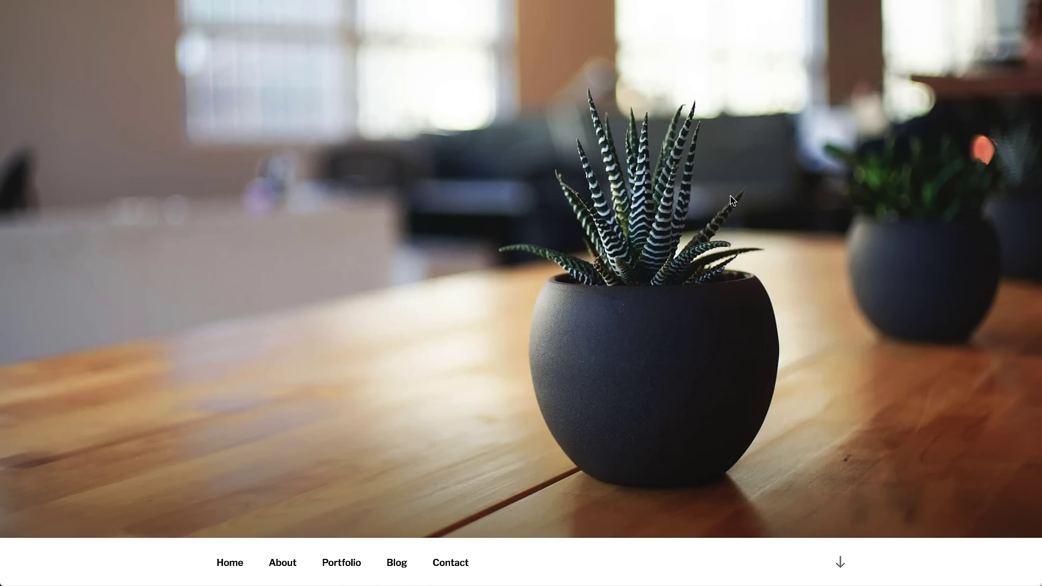
# Scroll through the live site preview to check the new header
pyautogui.scroll(-5, 730, 195)
pyautogui.scroll(5, 730, 195)
pyautogui.scroll(-5, 730, 196)
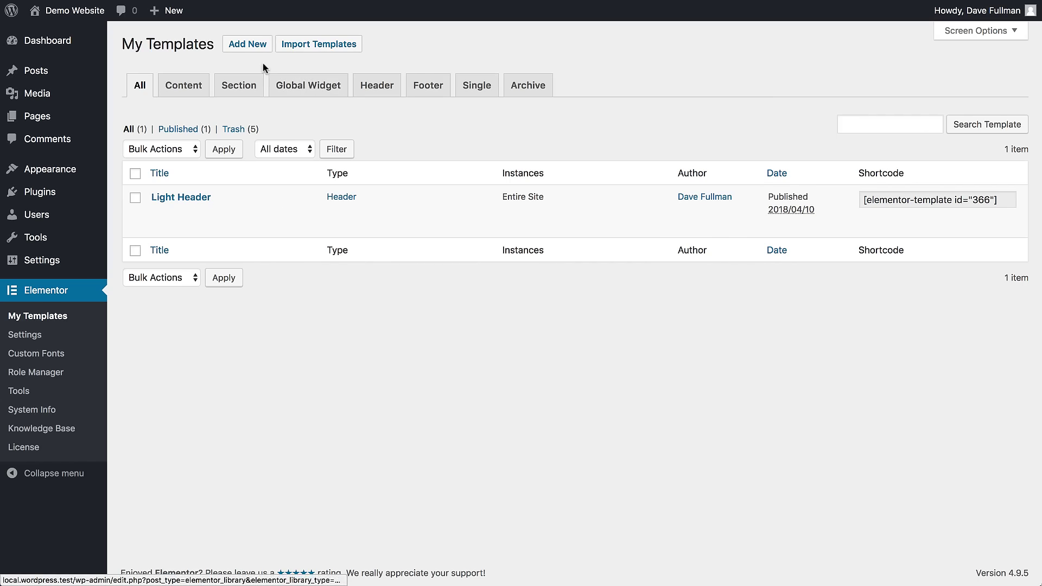
# Create a new Footer template and insert the dark Stay in Touch footer block
pyautogui.click(246, 44)
pyautogui.click(603, 293)
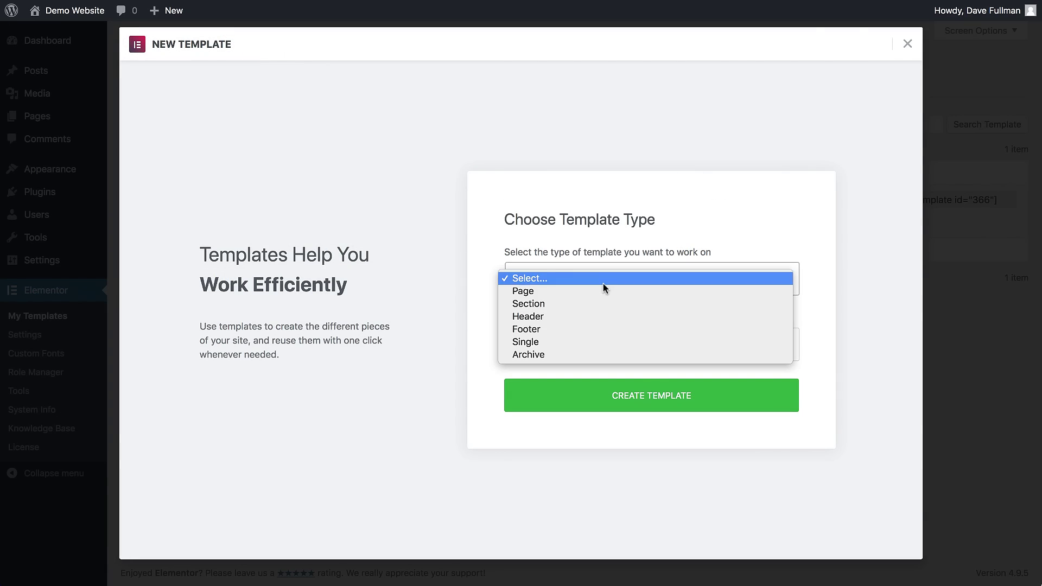
pyautogui.click(603, 329)
pyautogui.click(593, 400)
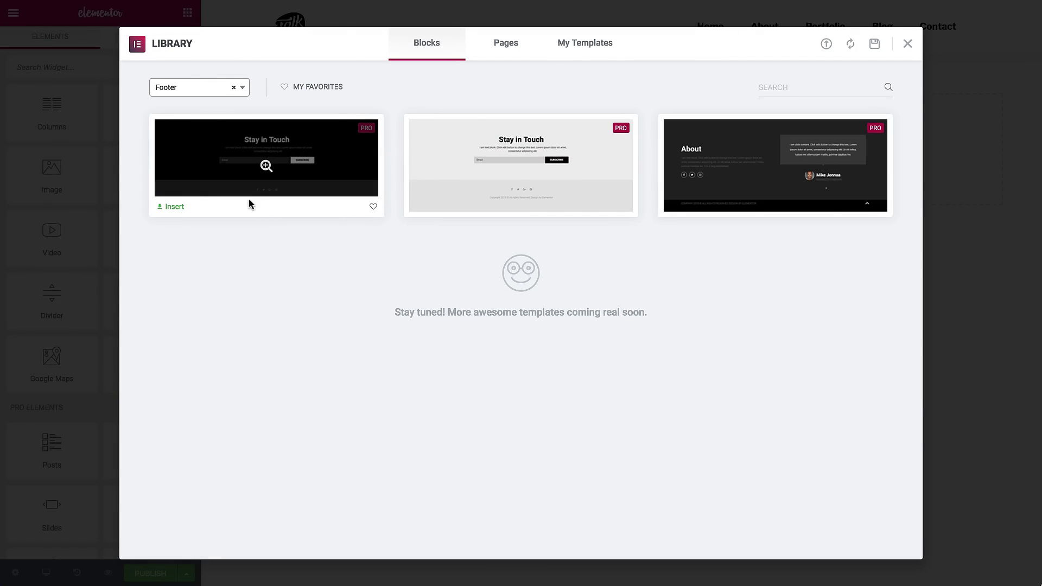
pyautogui.click(172, 208)
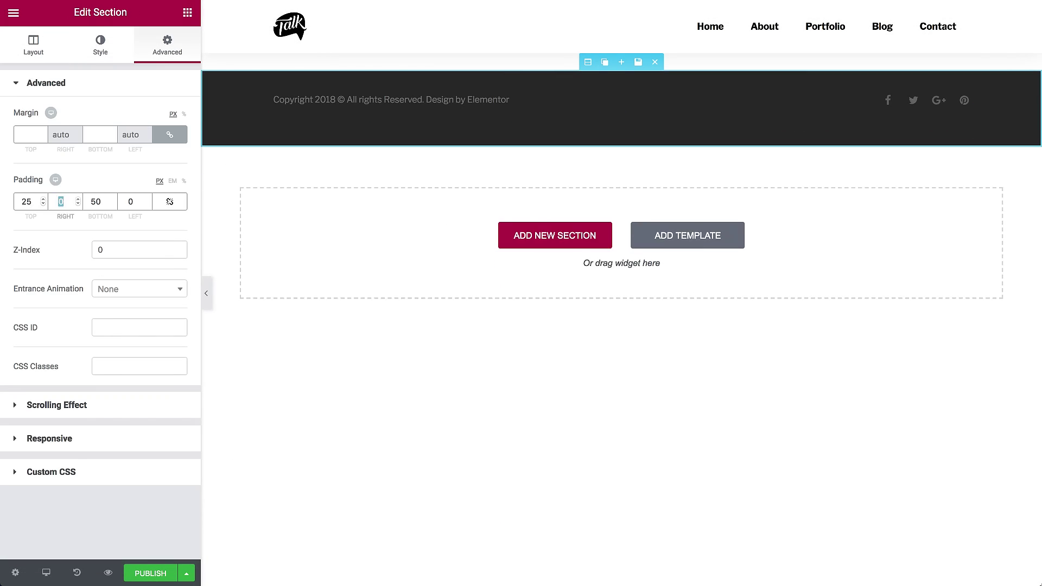
# Publish the footer with its display condition set to Entire Site
pyautogui.click(150, 573)
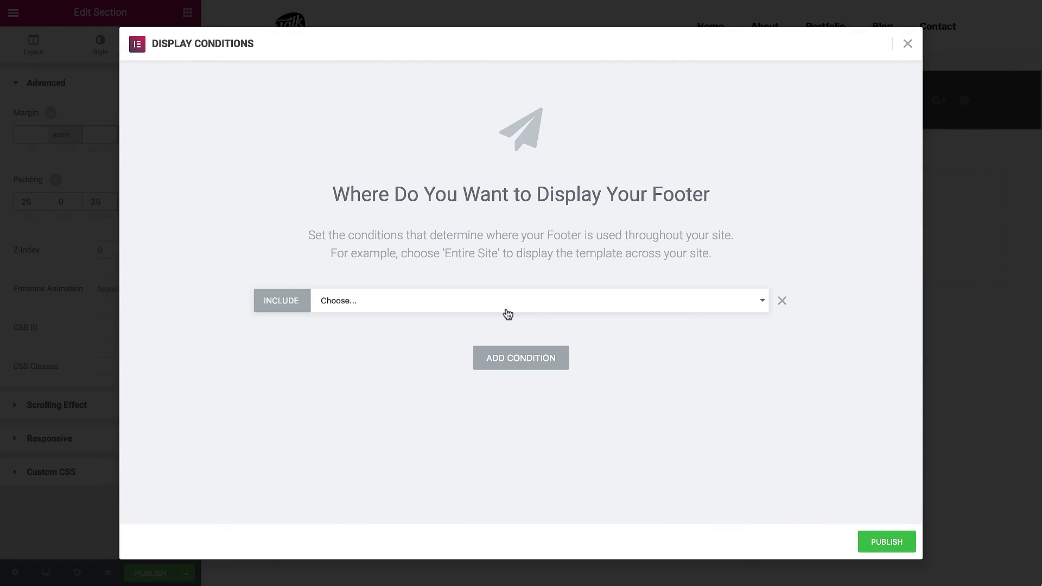
pyautogui.click(497, 312)
pyautogui.click(503, 267)
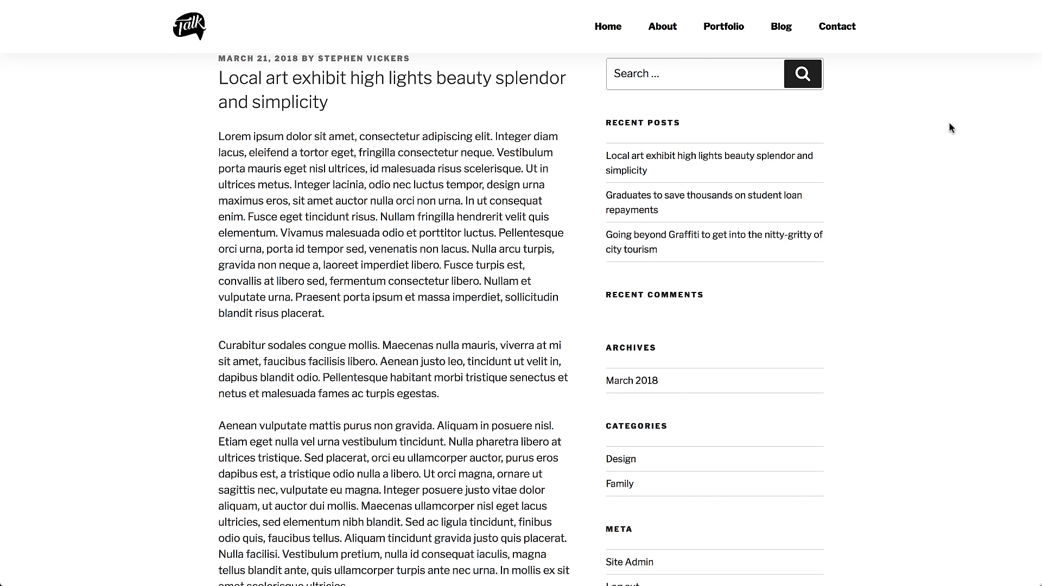
# Scroll the live blog post down to the new dark copyright footer and back up
pyautogui.scroll(-20, 948, 127)
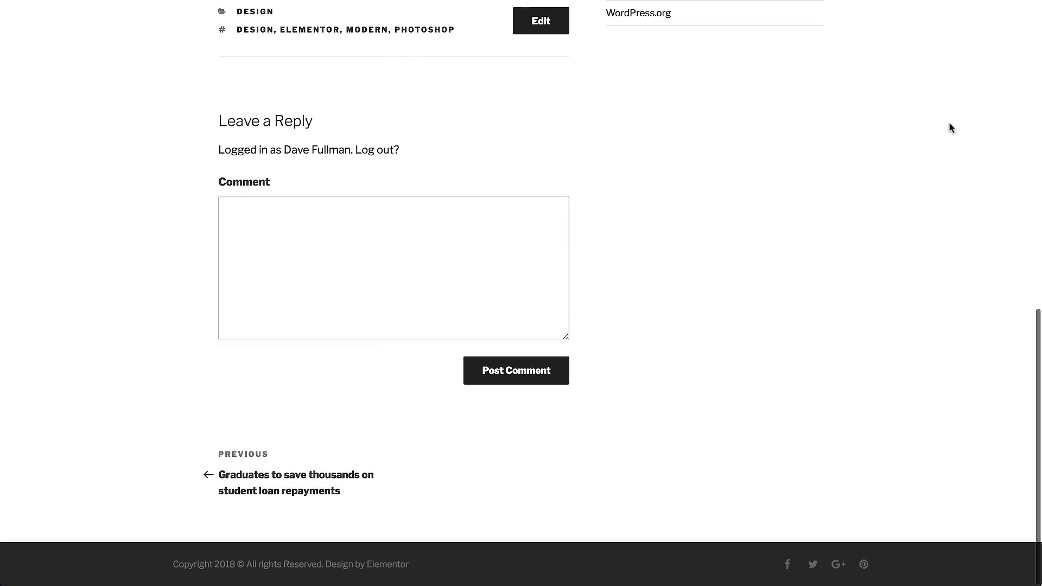
pyautogui.scroll(20, 950, 128)
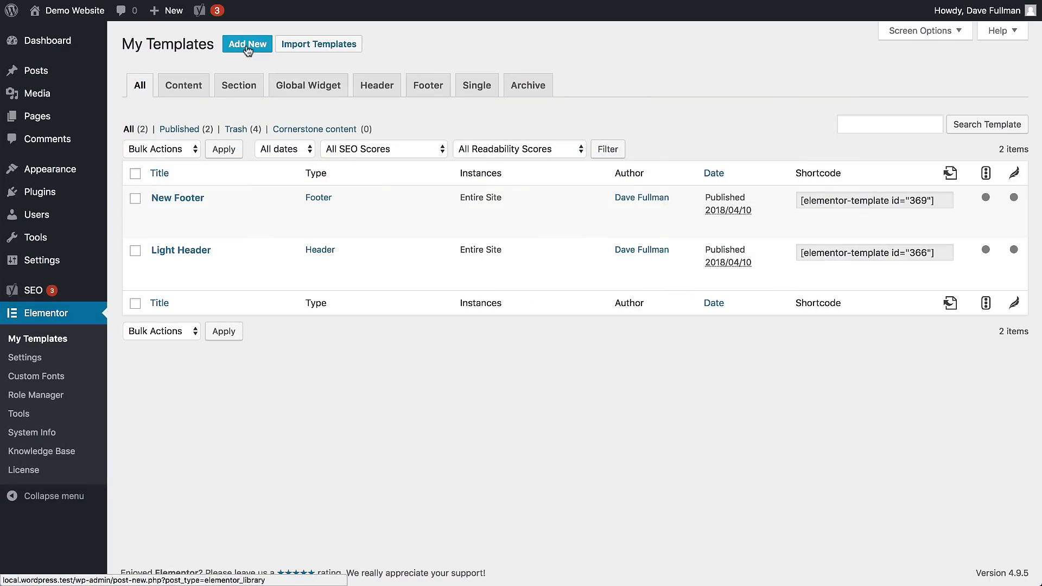
# Create a new Single template and insert a ready-made single post block from the Library
pyautogui.click(249, 44)
pyautogui.click(634, 283)
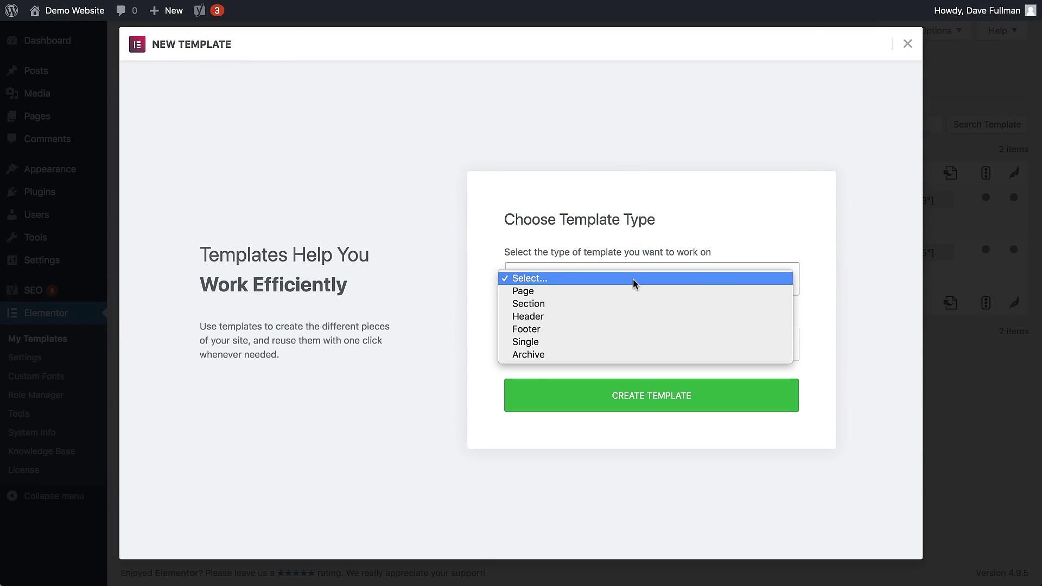
pyautogui.click(630, 342)
pyautogui.click(625, 396)
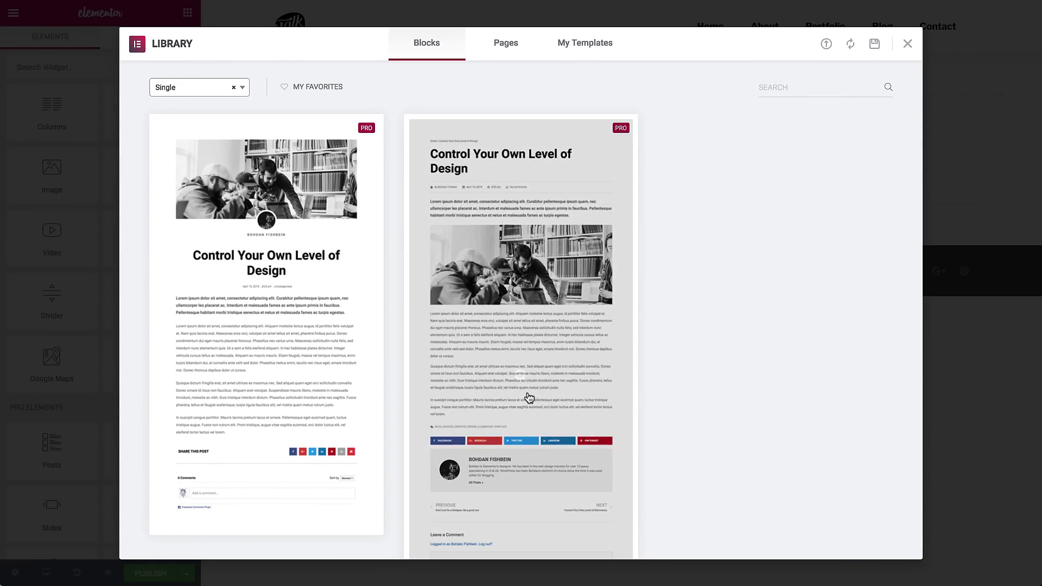
pyautogui.scroll(-4, 525, 399)
pyautogui.click(428, 433)
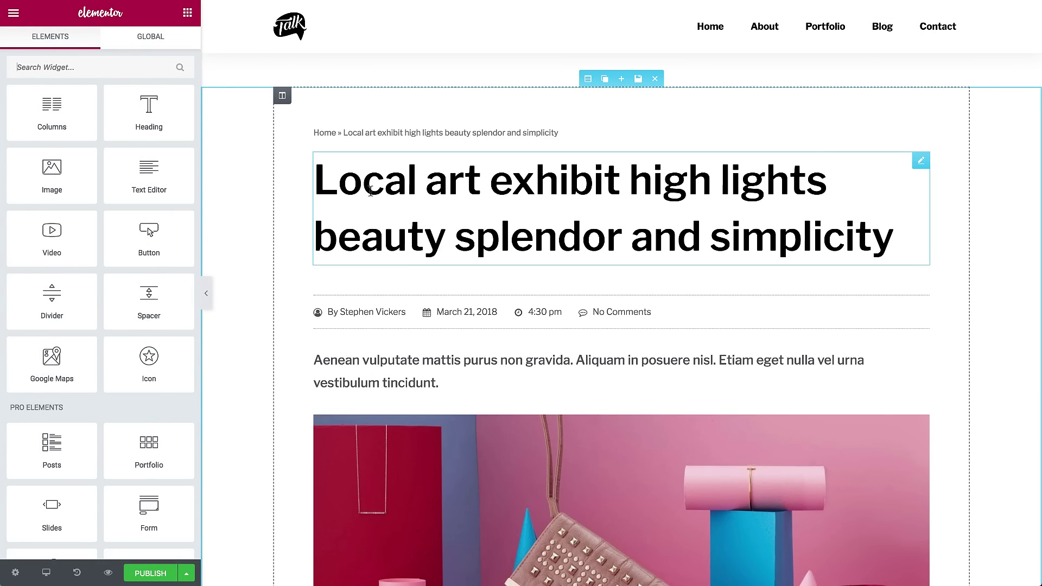
# Inspect the post title and 1140 x 500 featured image, then browse the Theme Elements widgets
pyautogui.click(387, 184)
pyautogui.scroll(-5, 384, 259)
pyautogui.click(386, 265)
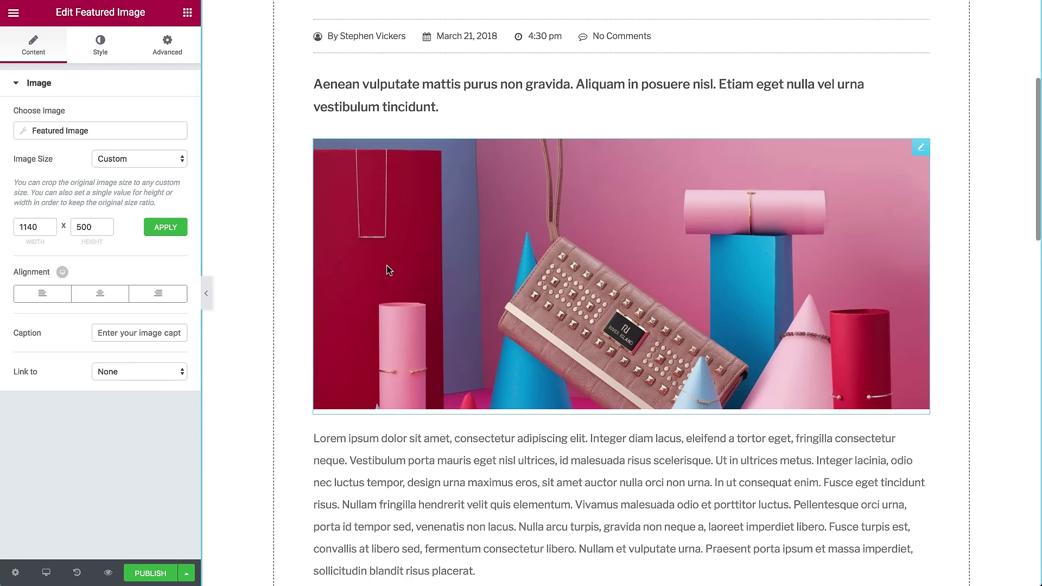
pyautogui.scroll(-7, 387, 265)
pyautogui.scroll(-10, 387, 265)
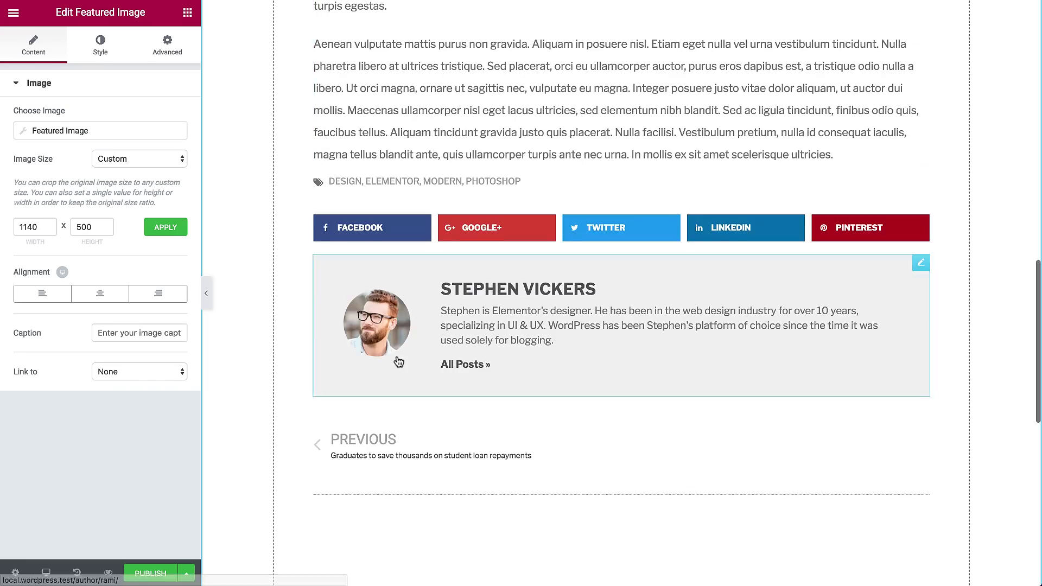
pyautogui.scroll(20, 397, 356)
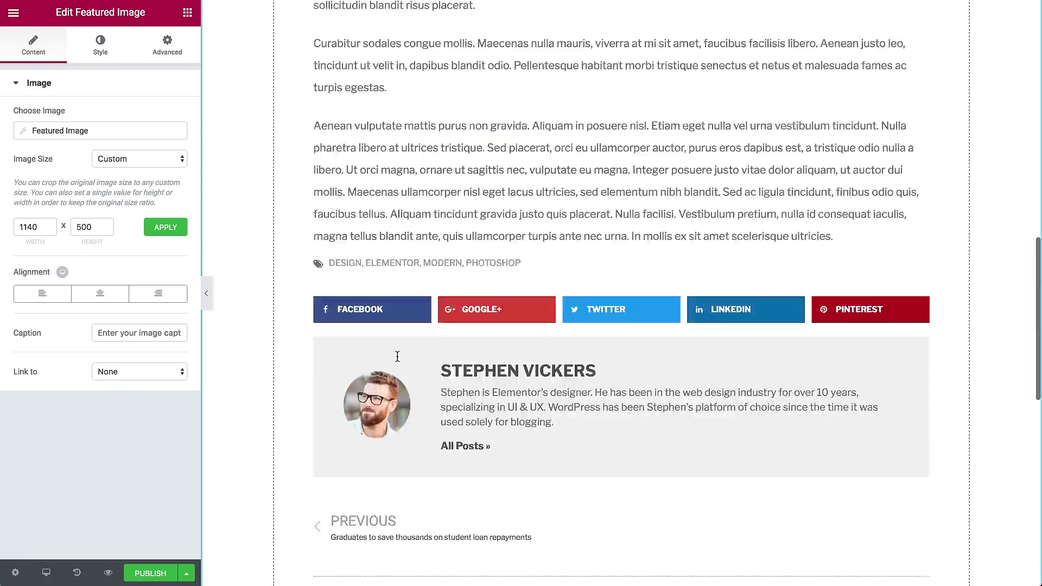
pyautogui.click(187, 13)
pyautogui.scroll(-15, 165, 298)
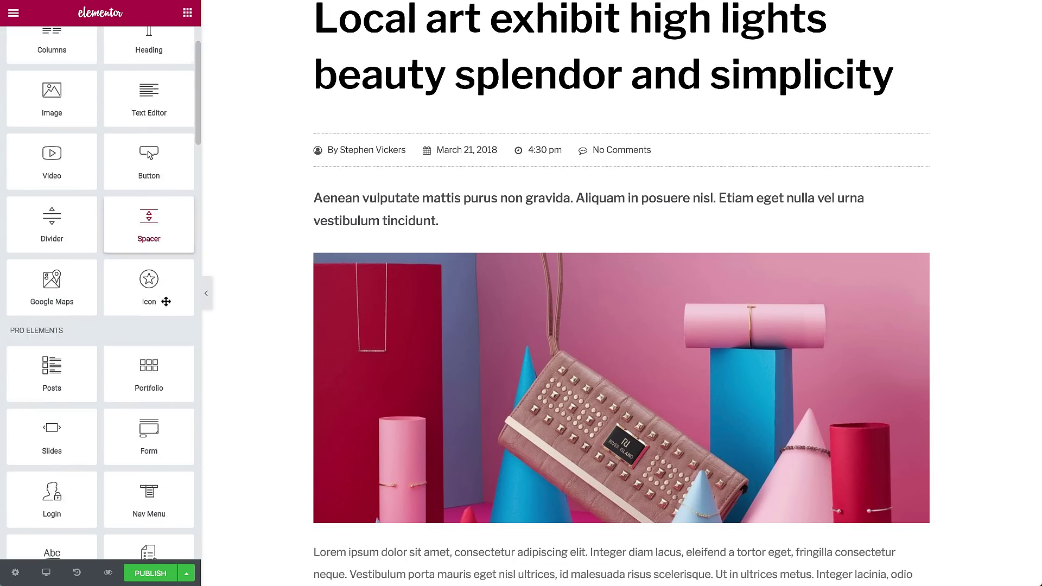
pyautogui.scroll(-4, 73, 258)
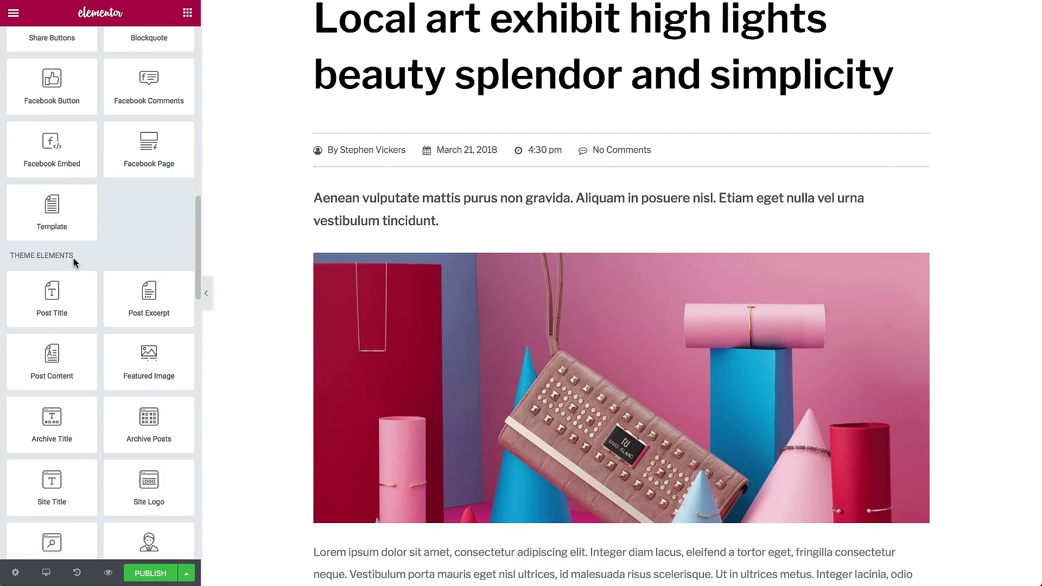
pyautogui.scroll(1, 74, 259)
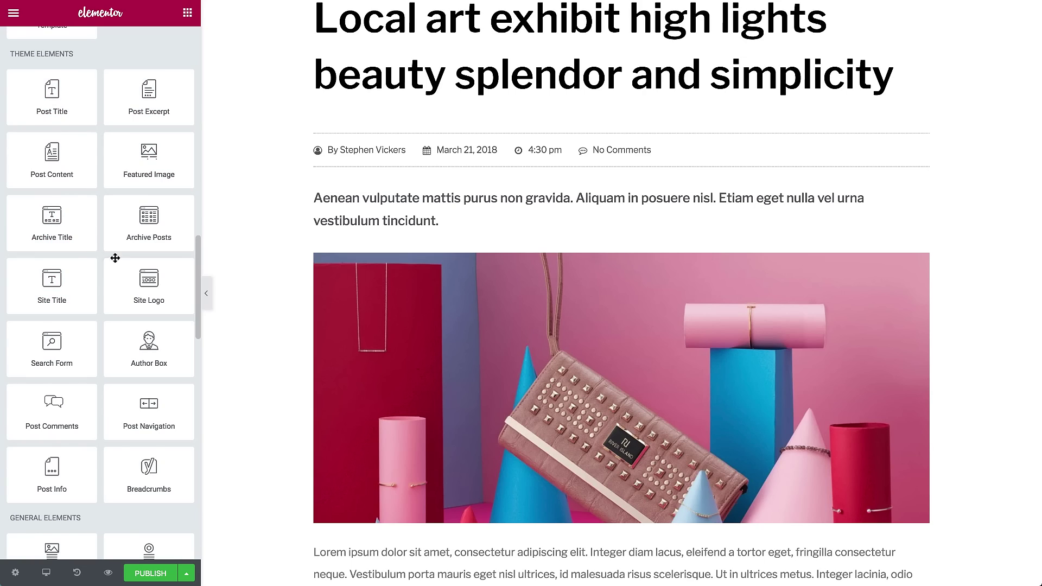
pyautogui.scroll(3, 305, 388)
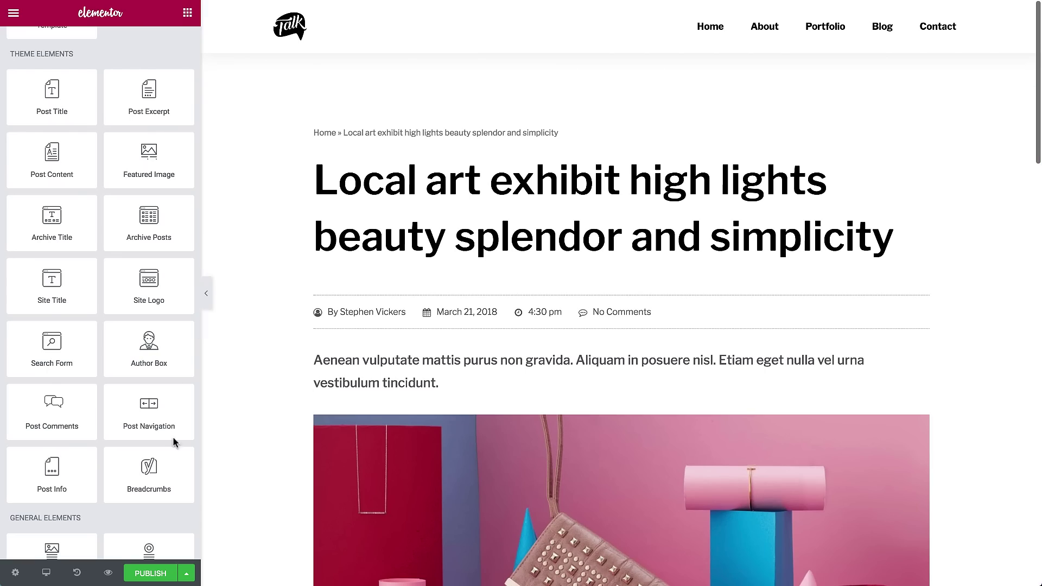
# Set Preview Settings to Post, search 'get', and apply the Going beyond Graffiti post as the preview
pyautogui.moveTo(108, 572)
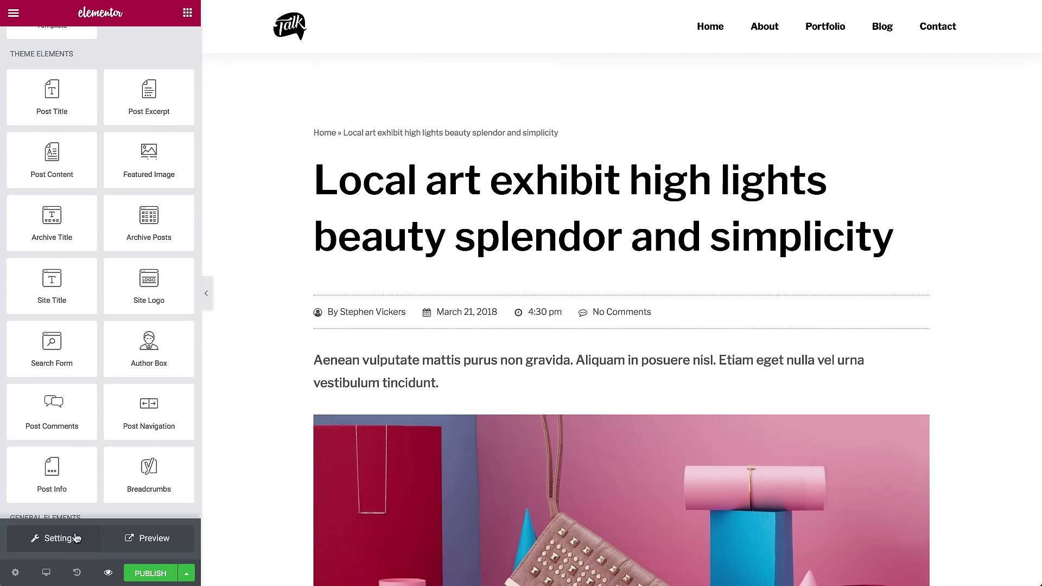
pyautogui.click(77, 538)
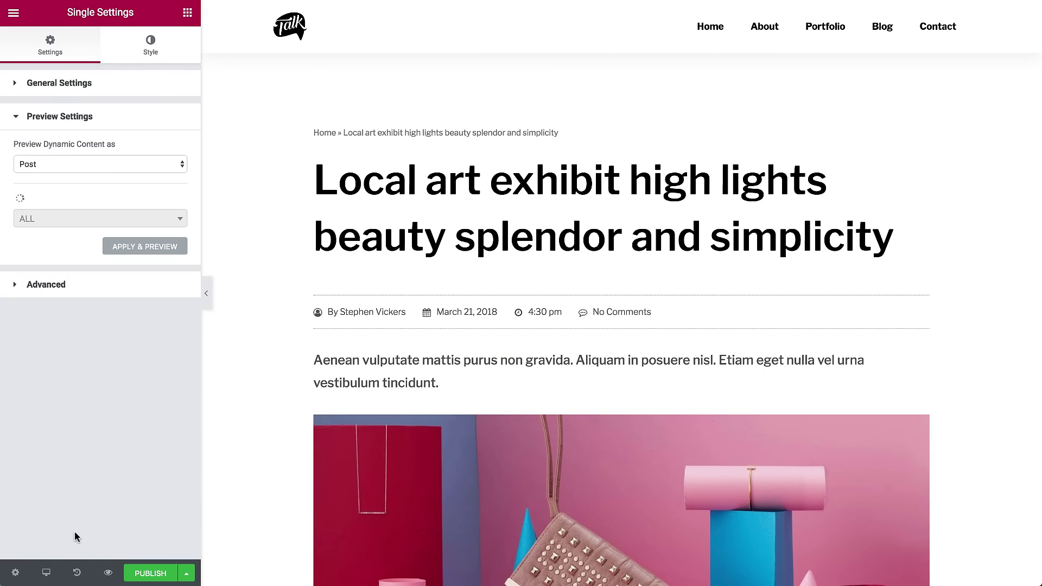
pyautogui.click(85, 163)
pyautogui.click(83, 211)
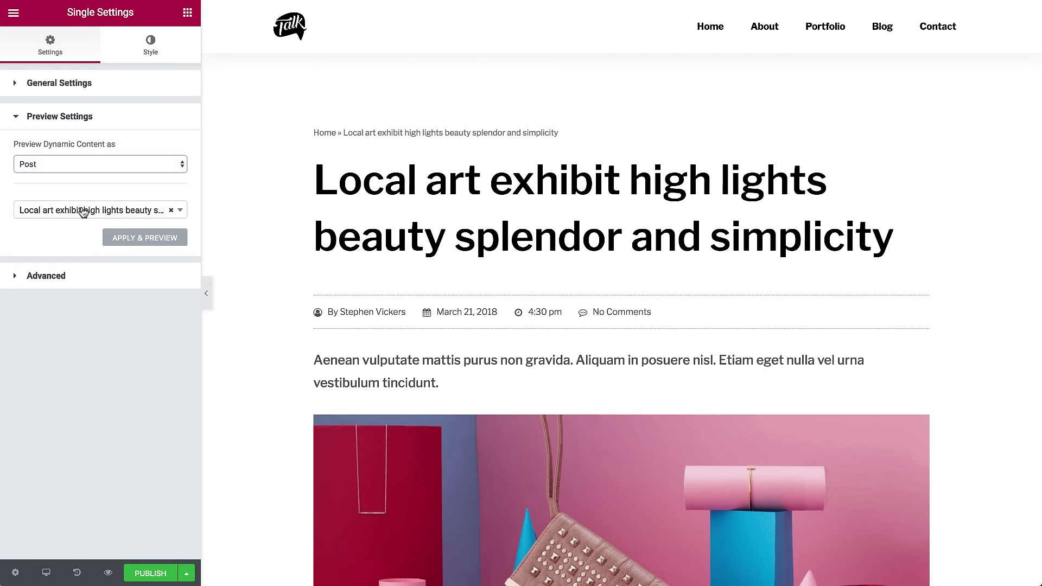
pyautogui.click(80, 216)
pyautogui.write('get')
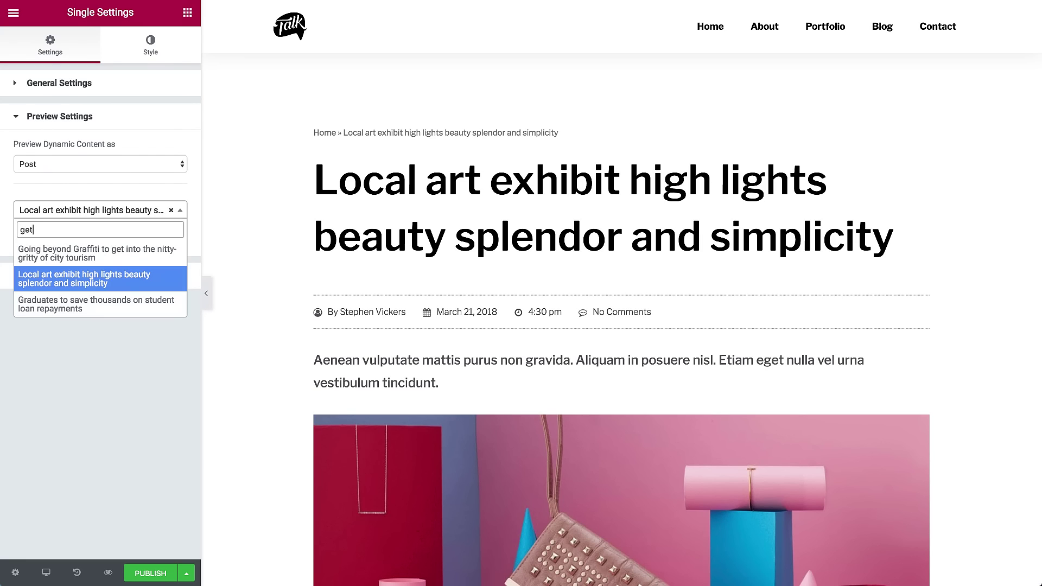
pyautogui.click(83, 255)
pyautogui.click(127, 239)
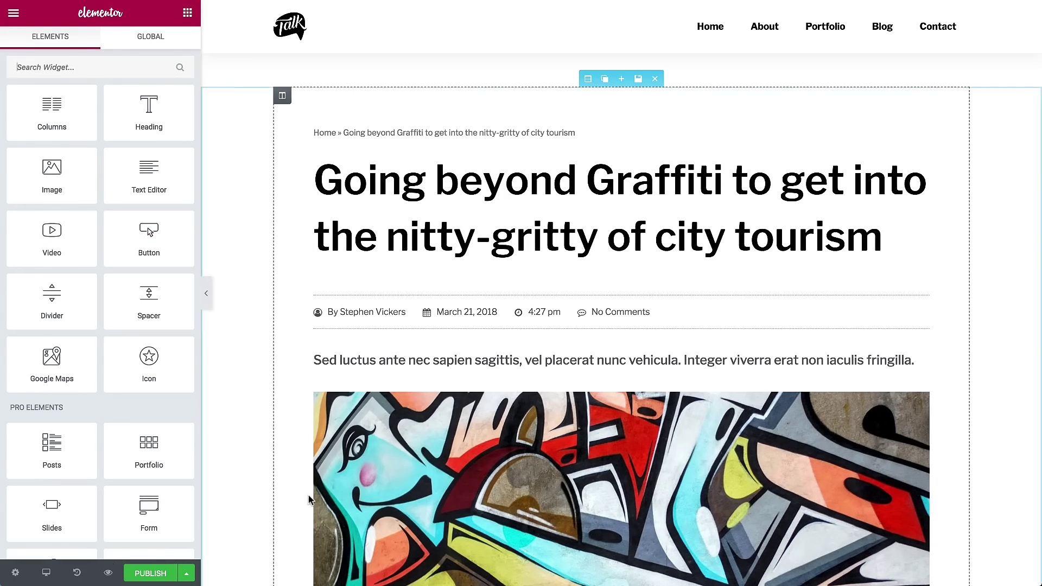
pyautogui.scroll(-8, 309, 495)
pyautogui.scroll(6, 309, 496)
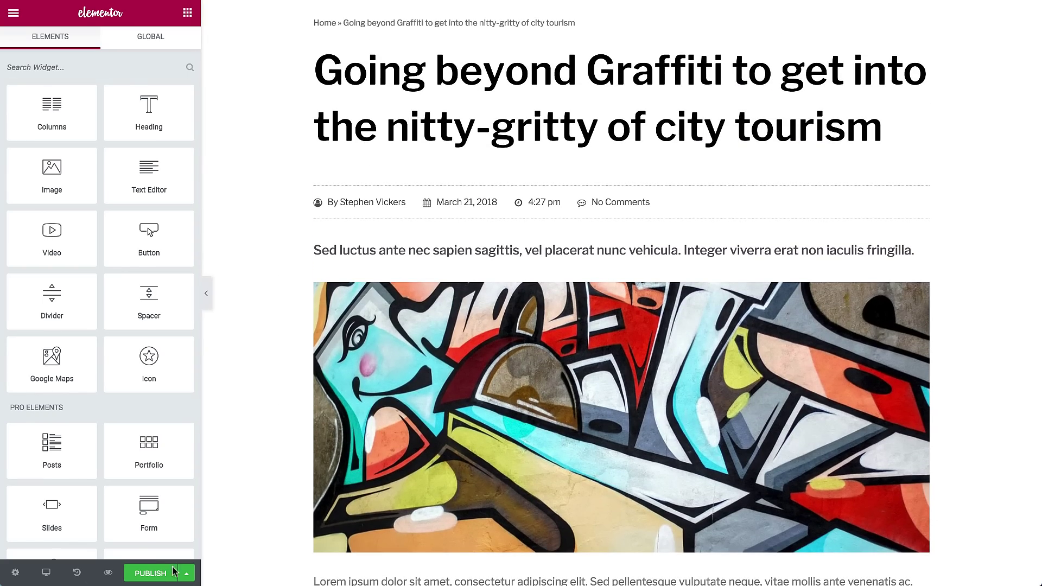
pyautogui.scroll(2, 288, 463)
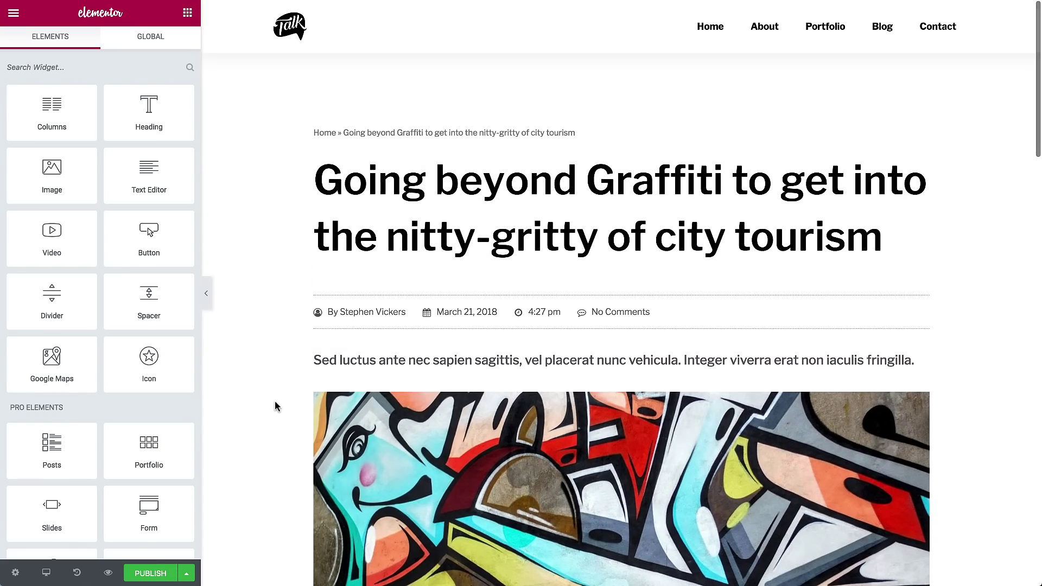
# Publish the single-post template with an Include / All Singular display condition
pyautogui.click(163, 574)
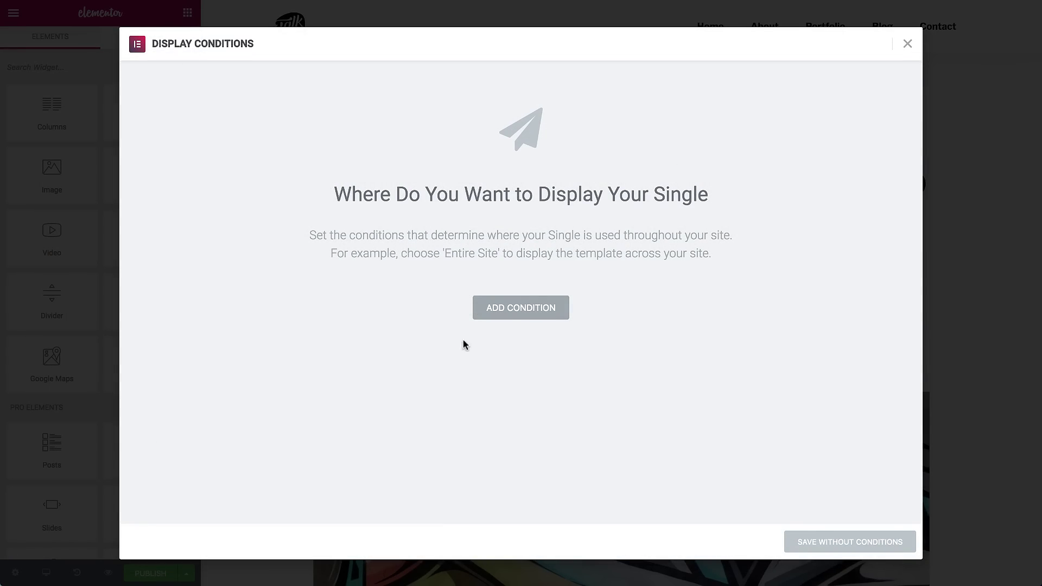
pyautogui.click(514, 309)
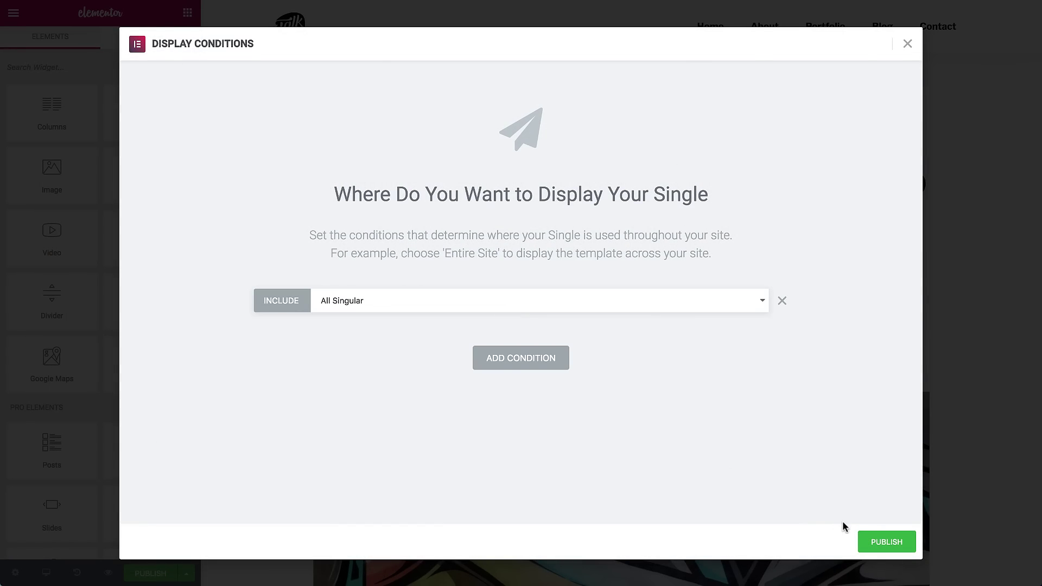
pyautogui.click(887, 541)
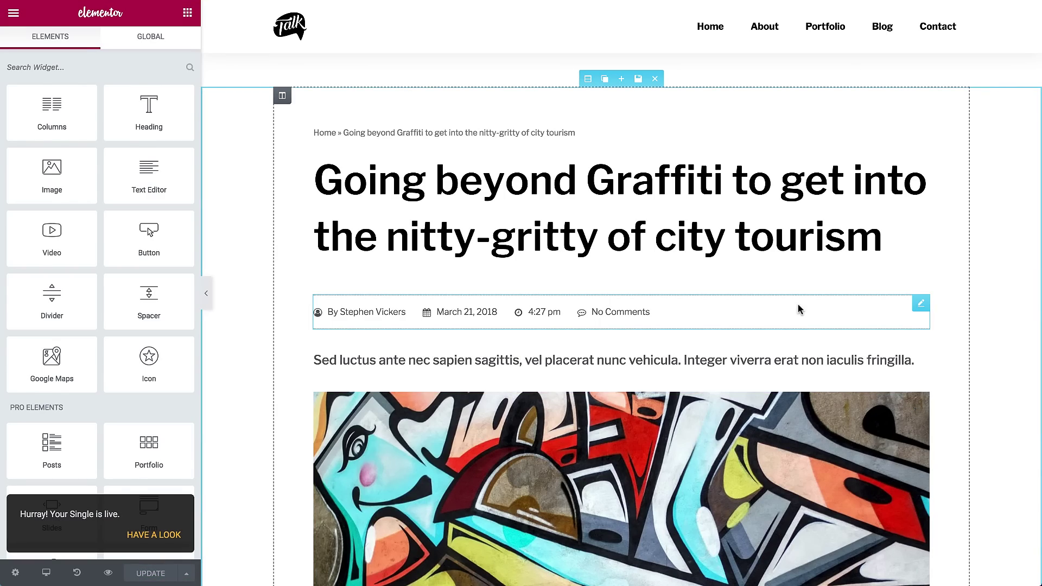
# Open a post on the live site and reload it to see the new single template
pyautogui.click(648, 2)
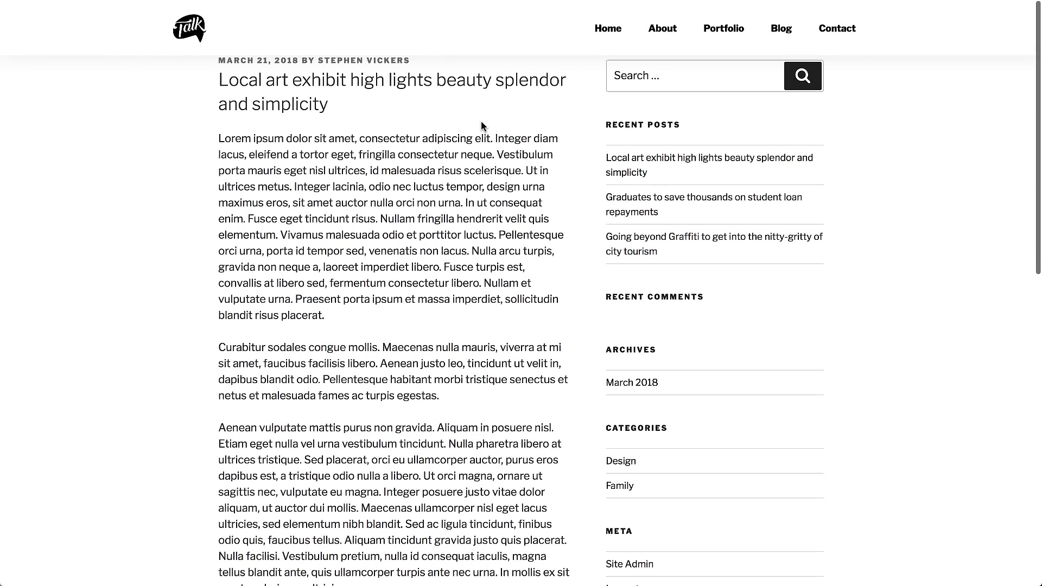
pyautogui.hotkey('ctrl', 'r')
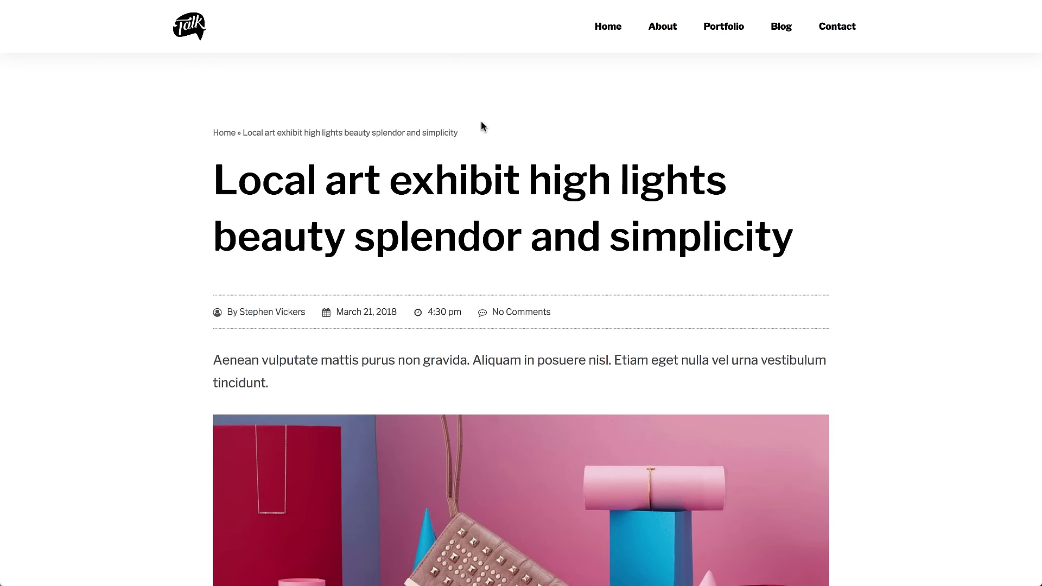
pyautogui.scroll(-20, 481, 123)
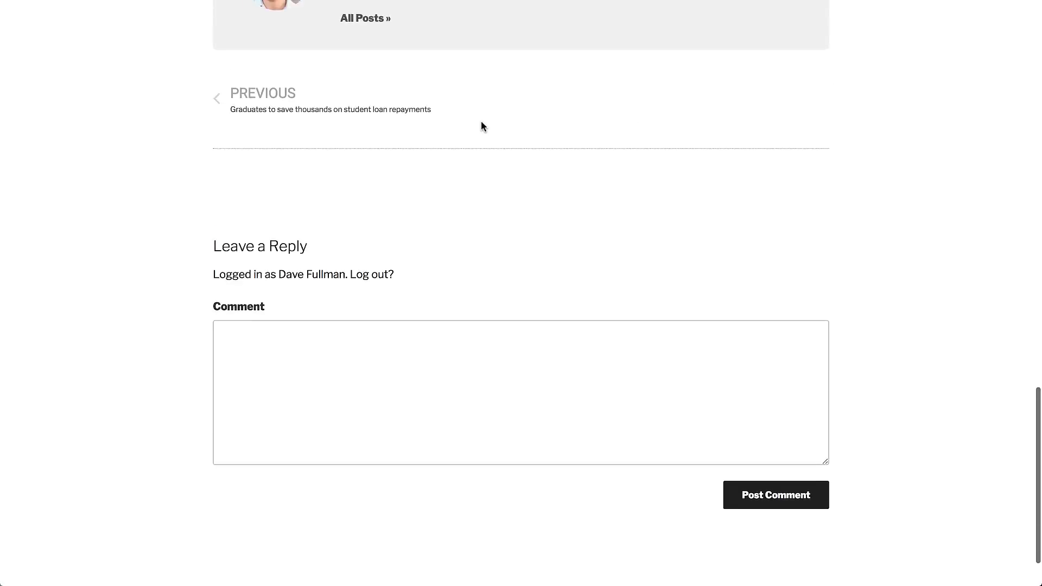
pyautogui.scroll(3, 482, 126)
# Go to the previous student-loan repayments post and scroll through its layout
pyautogui.click(278, 246)
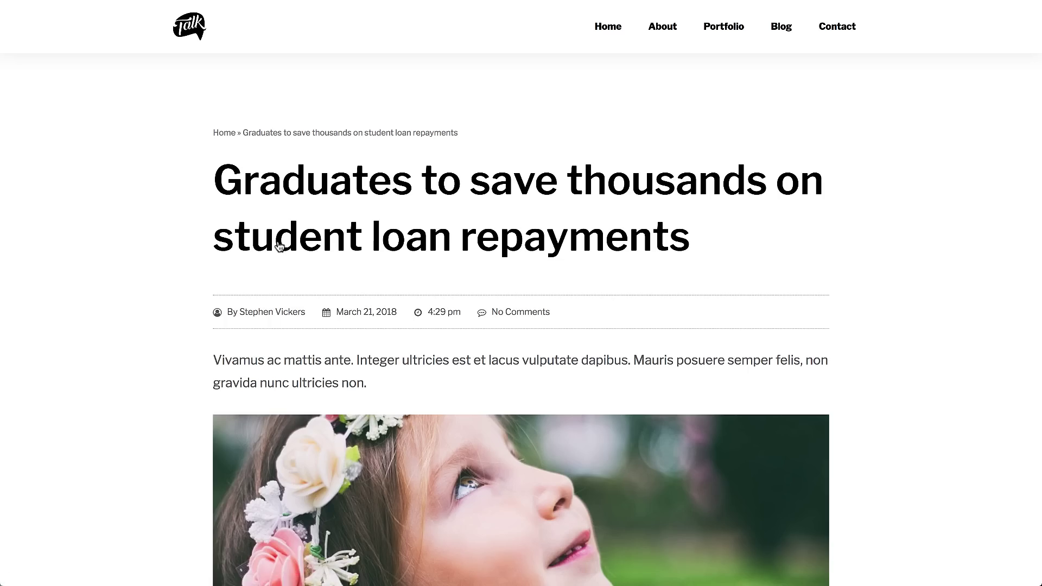
pyautogui.scroll(-10, 279, 247)
pyautogui.scroll(-5, 279, 247)
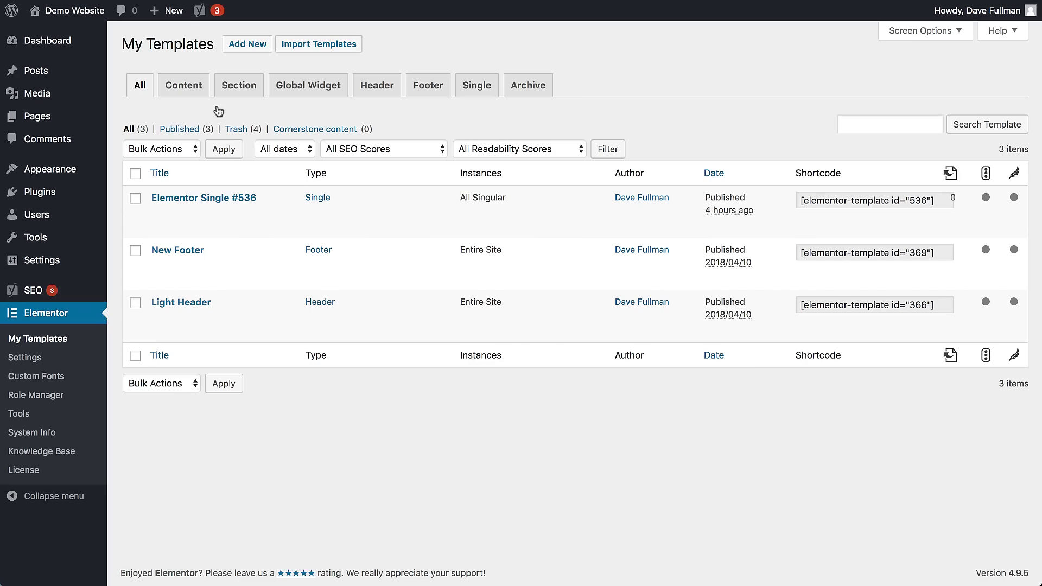
# Create a new Archive template and insert the Design Blog block with ARCHIVES heading and three-post grid
pyautogui.click(242, 43)
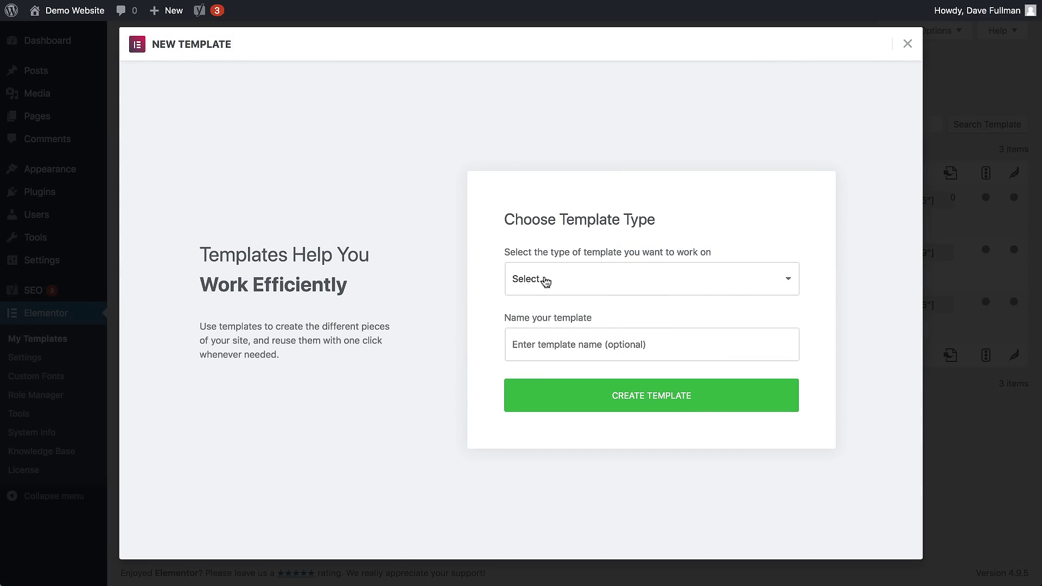
pyautogui.click(544, 281)
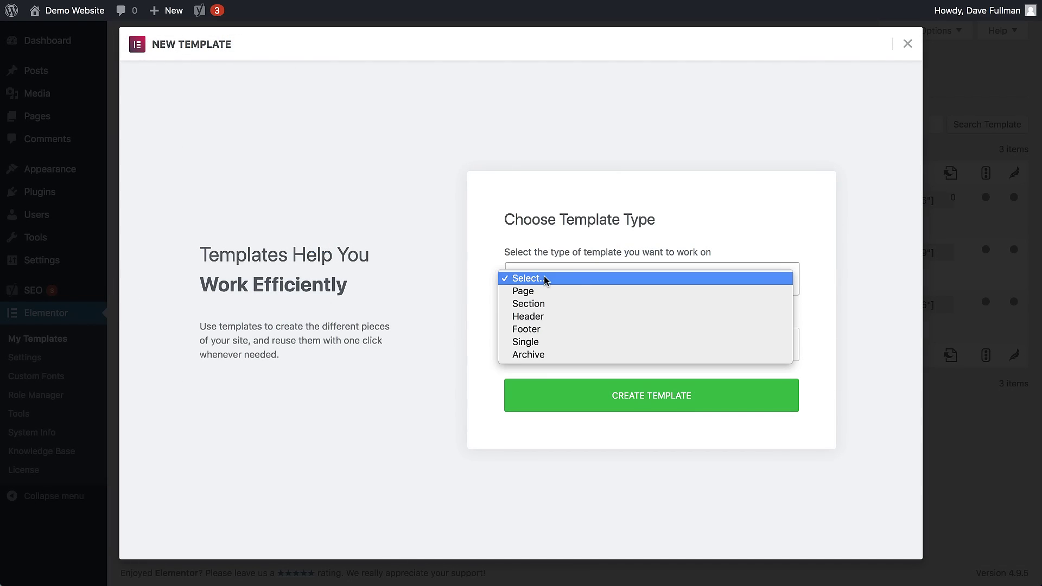
pyautogui.click(549, 353)
pyautogui.click(558, 404)
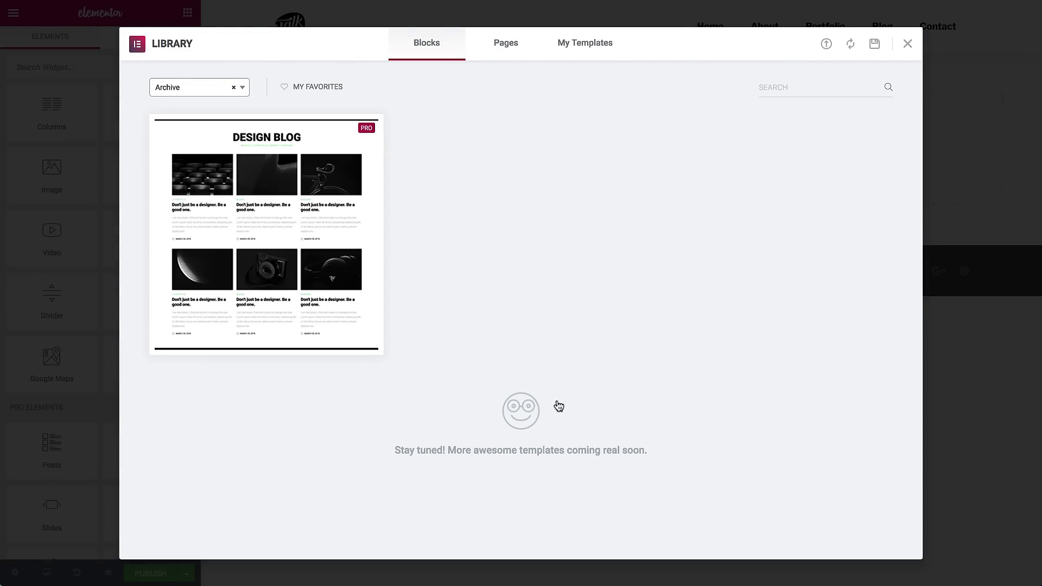
pyautogui.moveTo(344, 332)
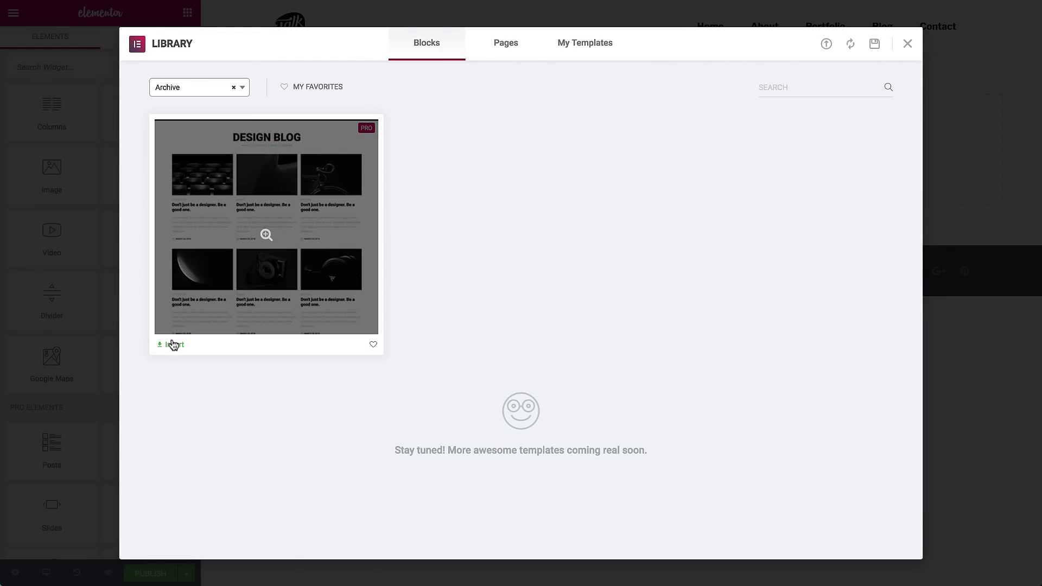
pyautogui.click(174, 345)
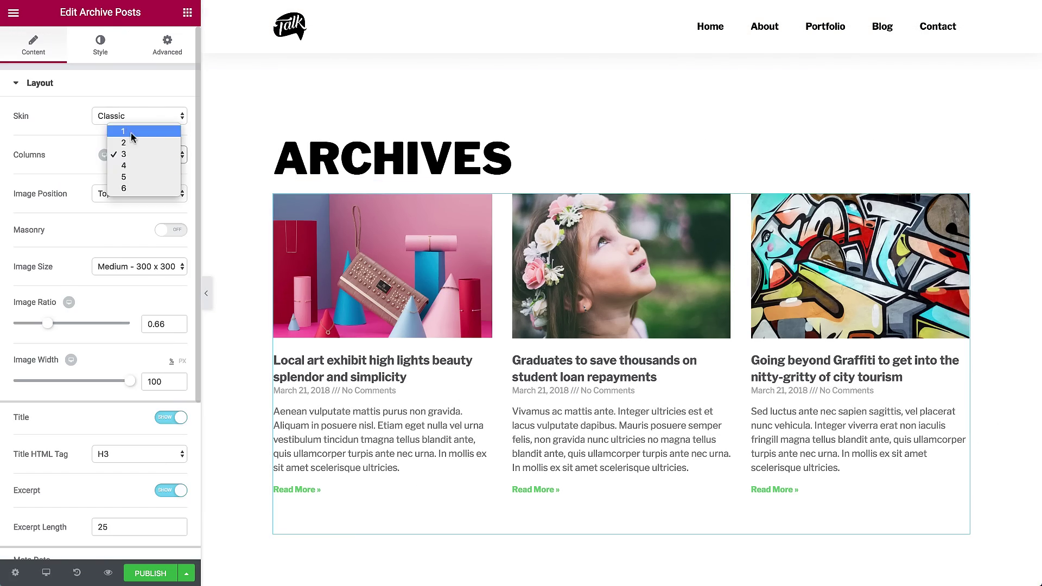
# Show archive posts in one column with short wide images and a 949 section width
pyautogui.click(132, 133)
pyautogui.moveTo(47, 289); pyautogui.dragTo(22, 289)
pyautogui.click(100, 43)
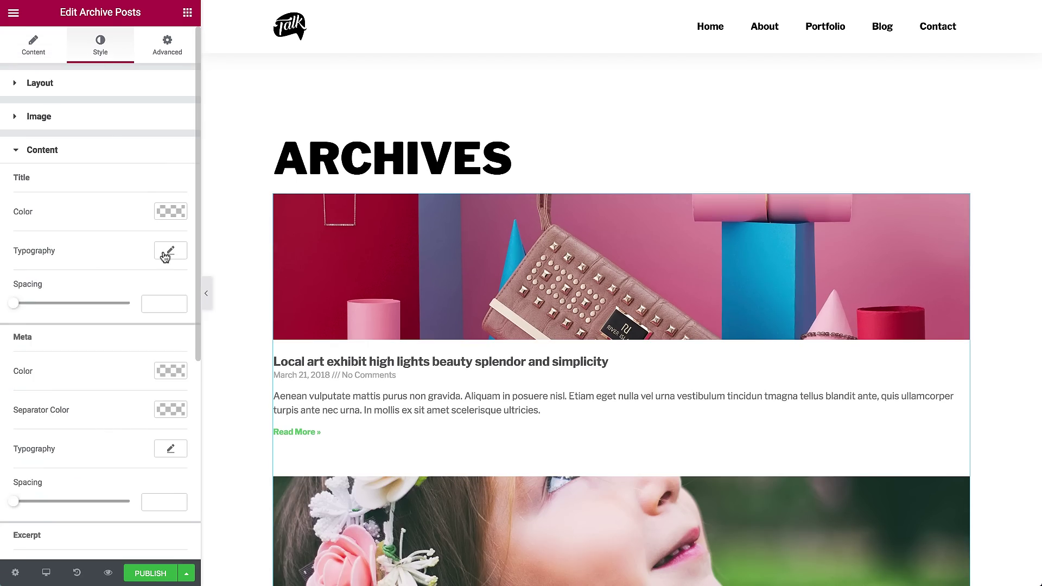
pyautogui.moveTo(76, 204); pyautogui.dragTo(64, 208)
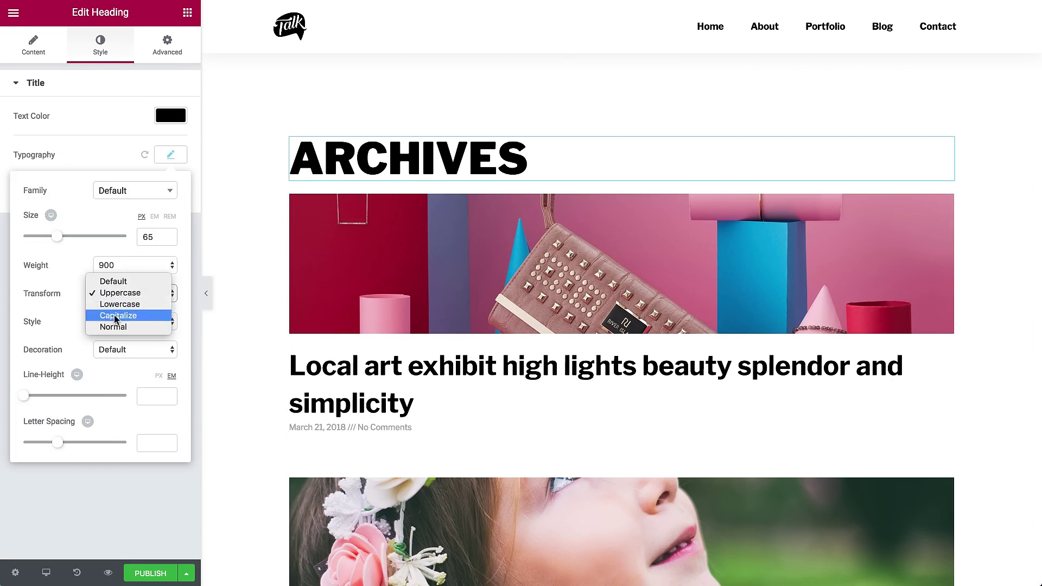
# Capitalize the Archives heading and give it a bottom margin of 30
pyautogui.click(115, 310)
pyautogui.click(167, 43)
pyautogui.click(169, 134)
pyautogui.click(98, 135)
pyautogui.write('30')
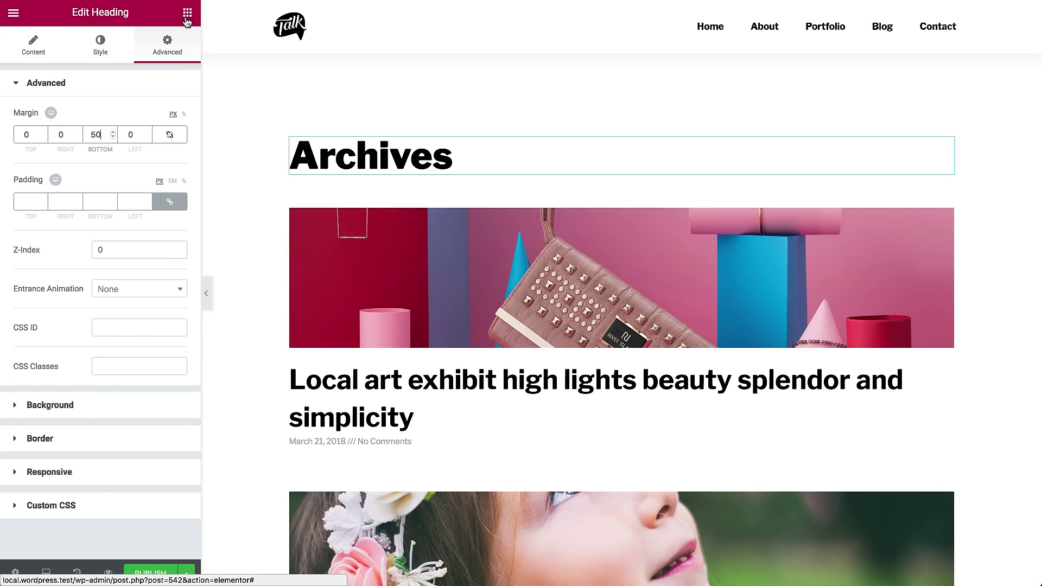
pyautogui.click(187, 12)
# Publish the archive template with an All Archives display condition
pyautogui.click(151, 574)
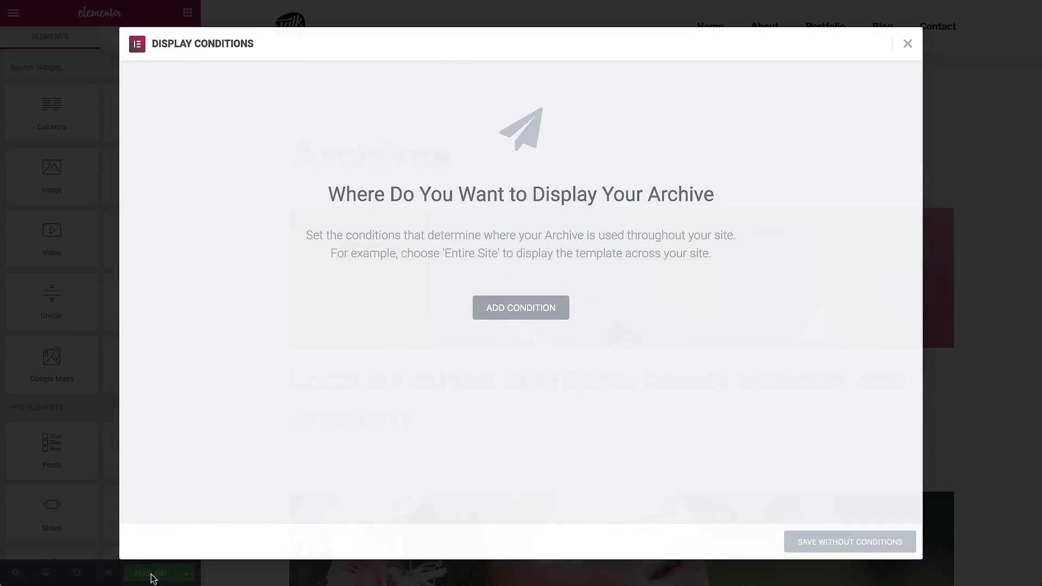
pyautogui.click(504, 320)
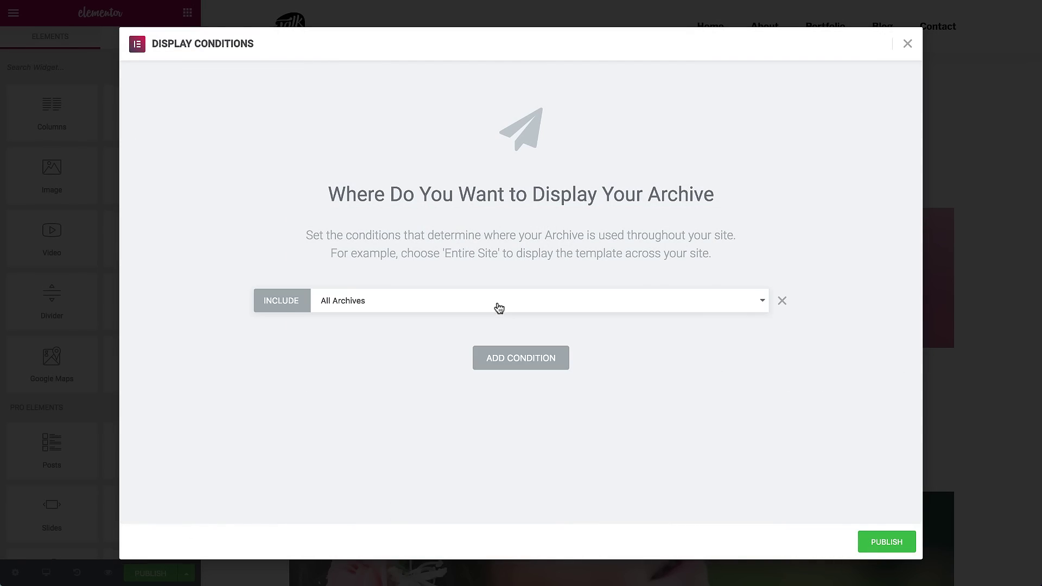
pyautogui.click(494, 301)
pyautogui.click(493, 301)
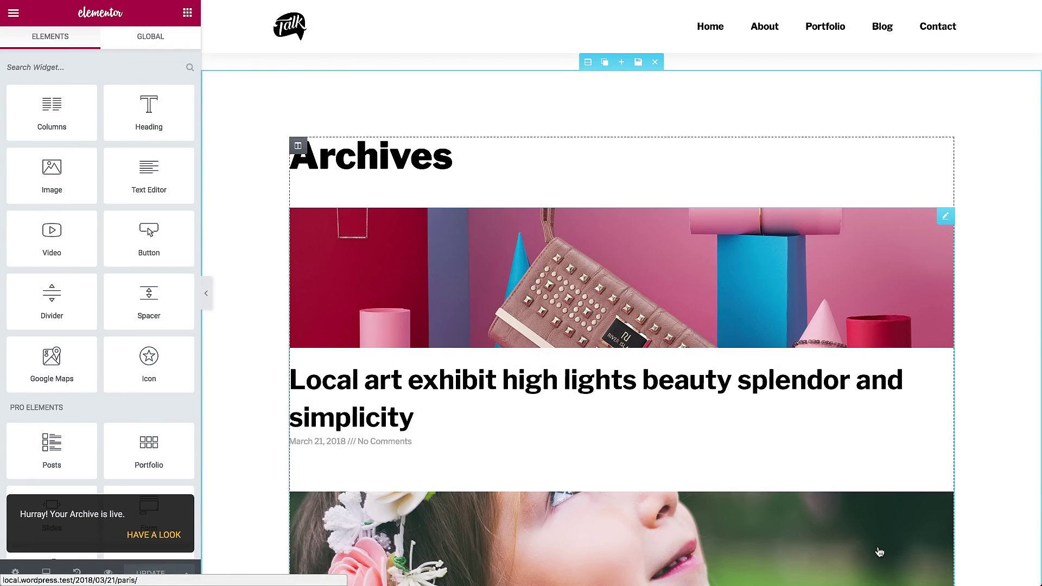
# View the published archive on the live site and scroll through its single-column posts
pyautogui.click(154, 535)
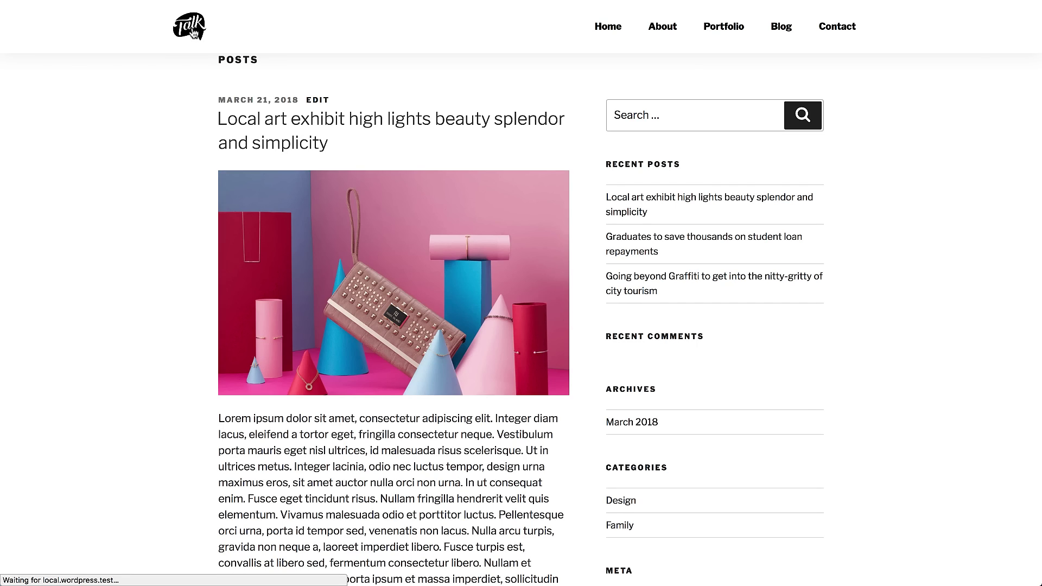
pyautogui.scroll(-8, 328, 228)
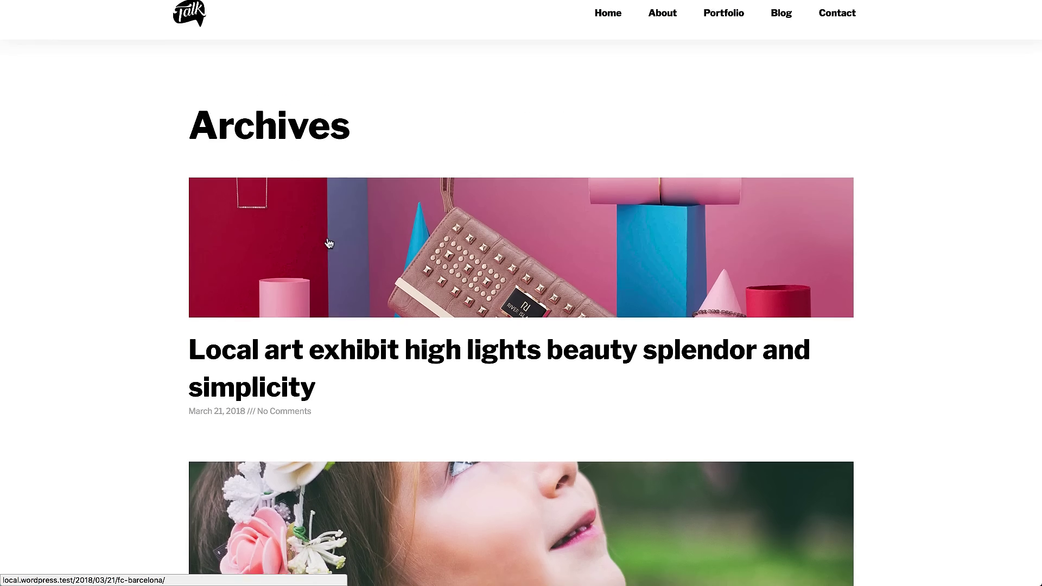